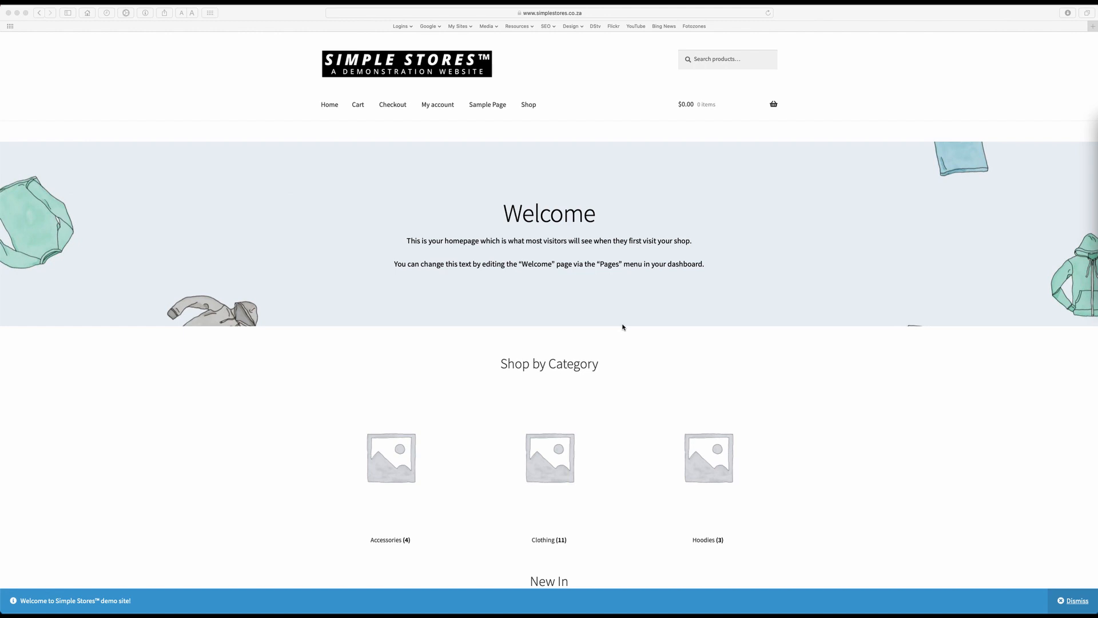
Look through the store homepage's category, New In, Fan Favorites and On Sale sections
scroll(623, 327, down, 5)
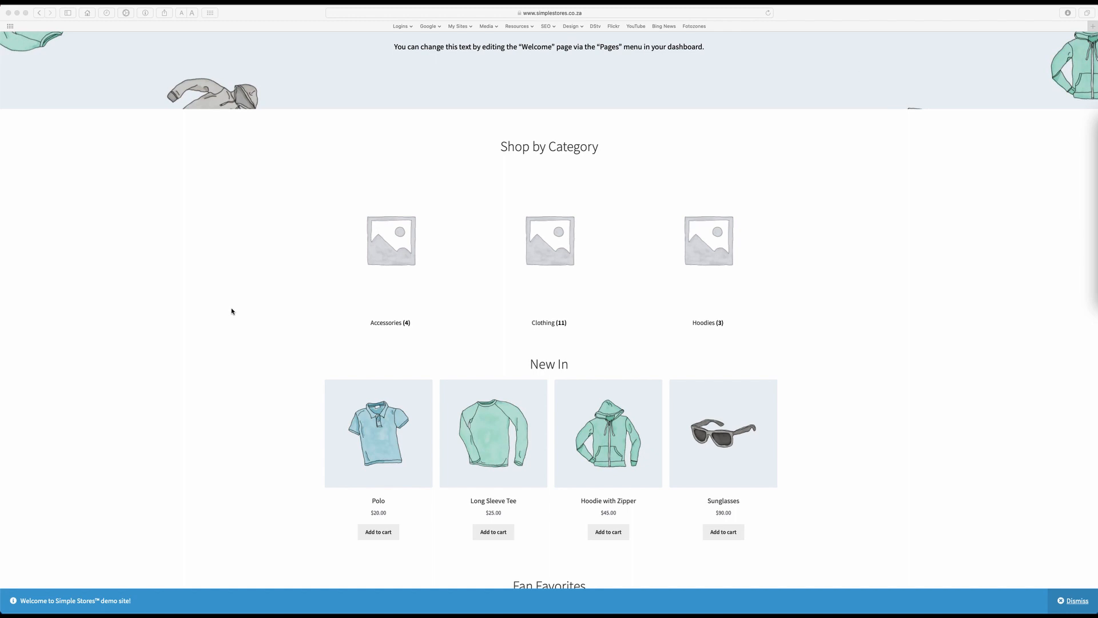
scroll(232, 311, down, 3)
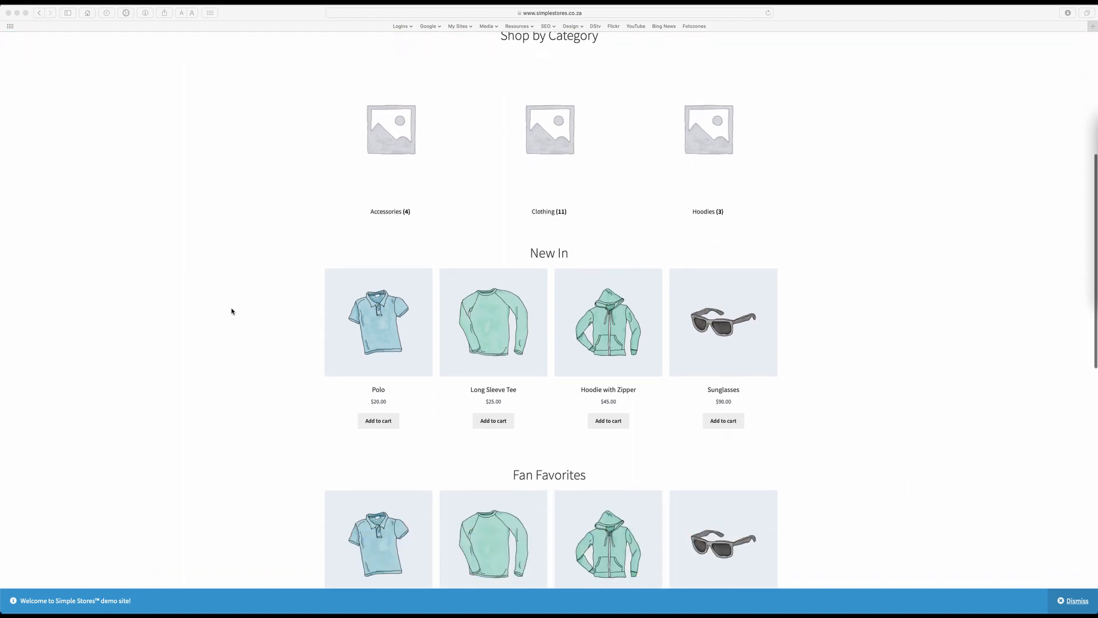
scroll(232, 311, down, 5)
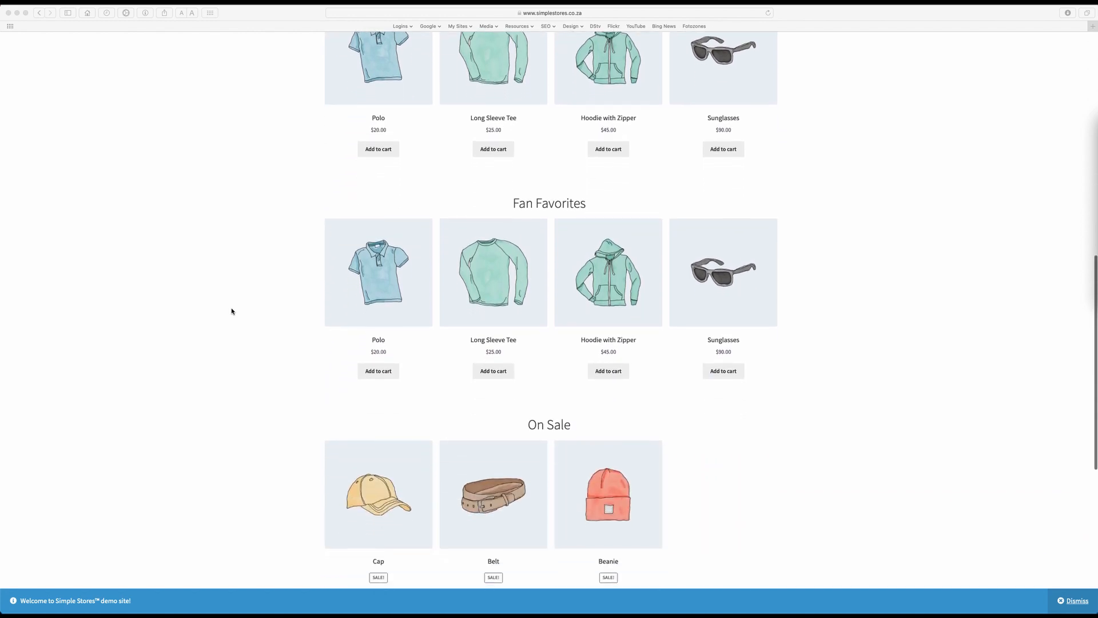
scroll(232, 311, up, 10)
scroll(232, 311, down, 3)
scroll(232, 311, down, 1)
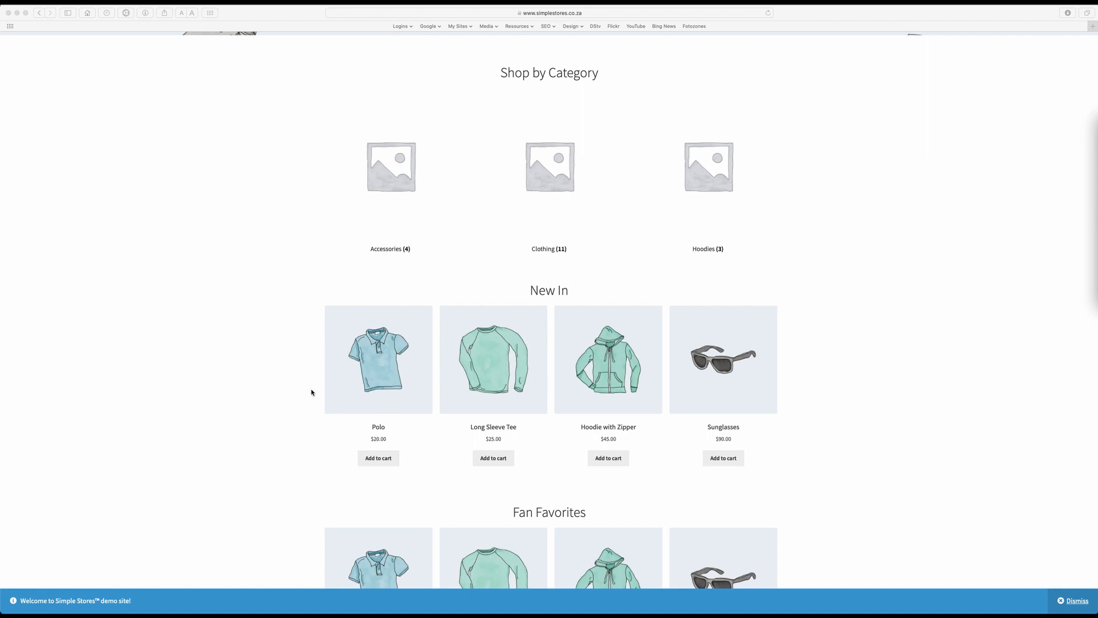
scroll(311, 393, down, 4)
scroll(307, 416, down, 4)
scroll(308, 413, up, 15)
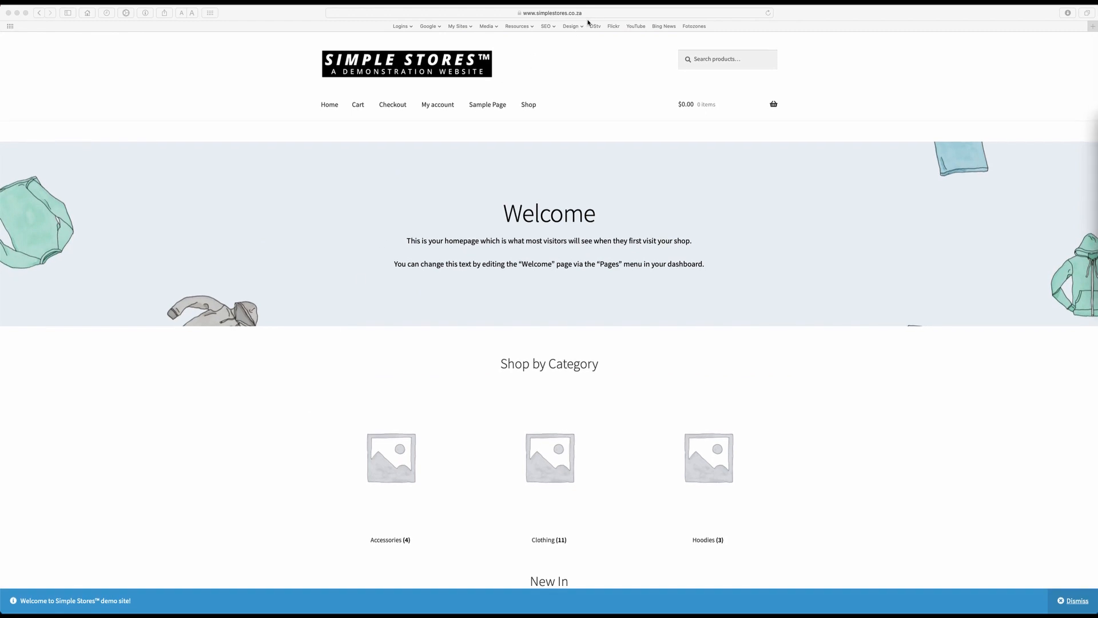
Go to the site's wp-admin/ address and log in with the saved account username and password
click(591, 14)
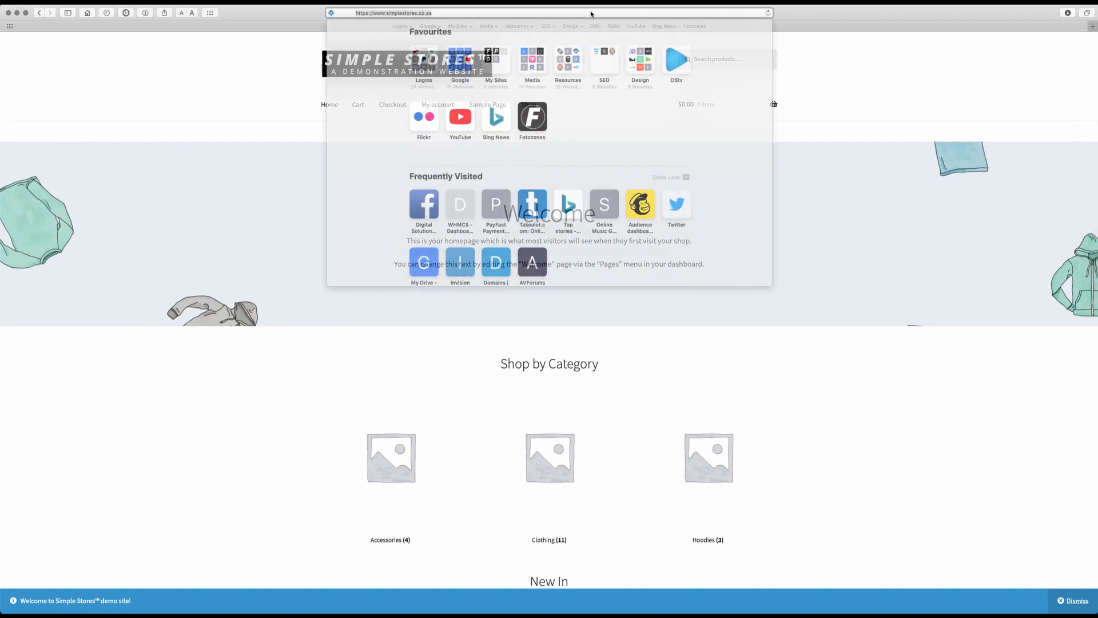
click(435, 14)
text(/wp)
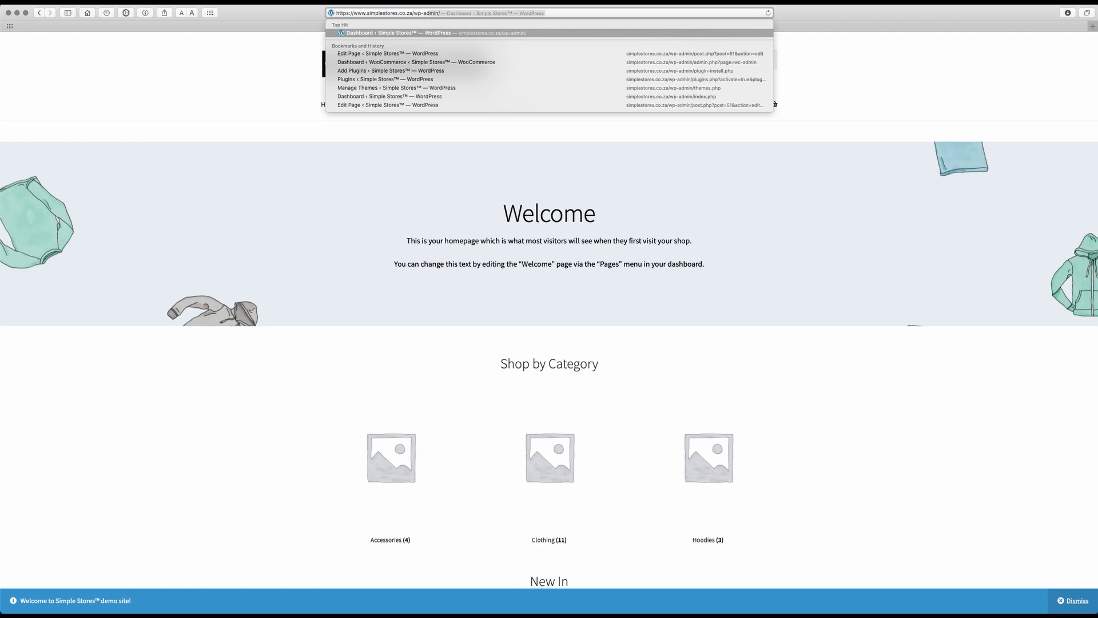
text(-adim)
key(BackSpace)
key(BackSpace)
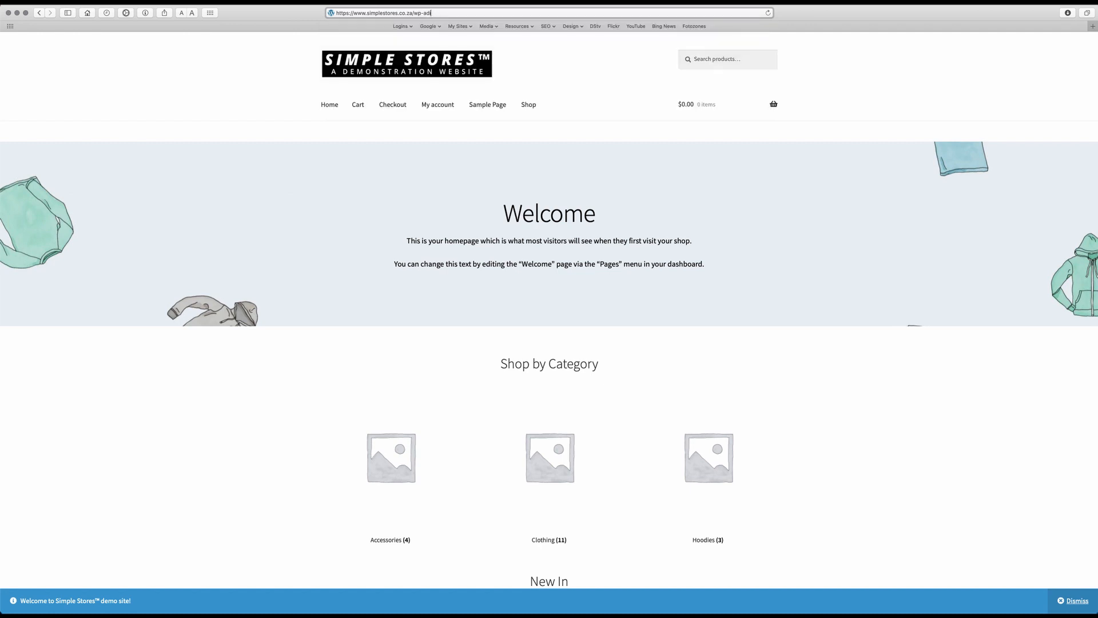
text(min/)
key(Return)
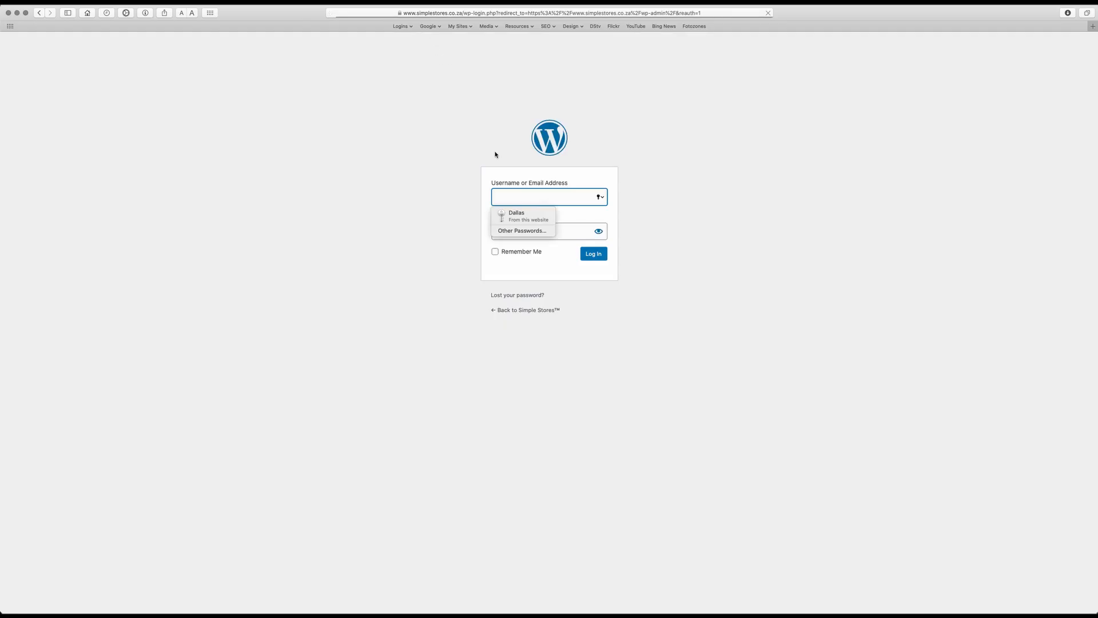
click(523, 216)
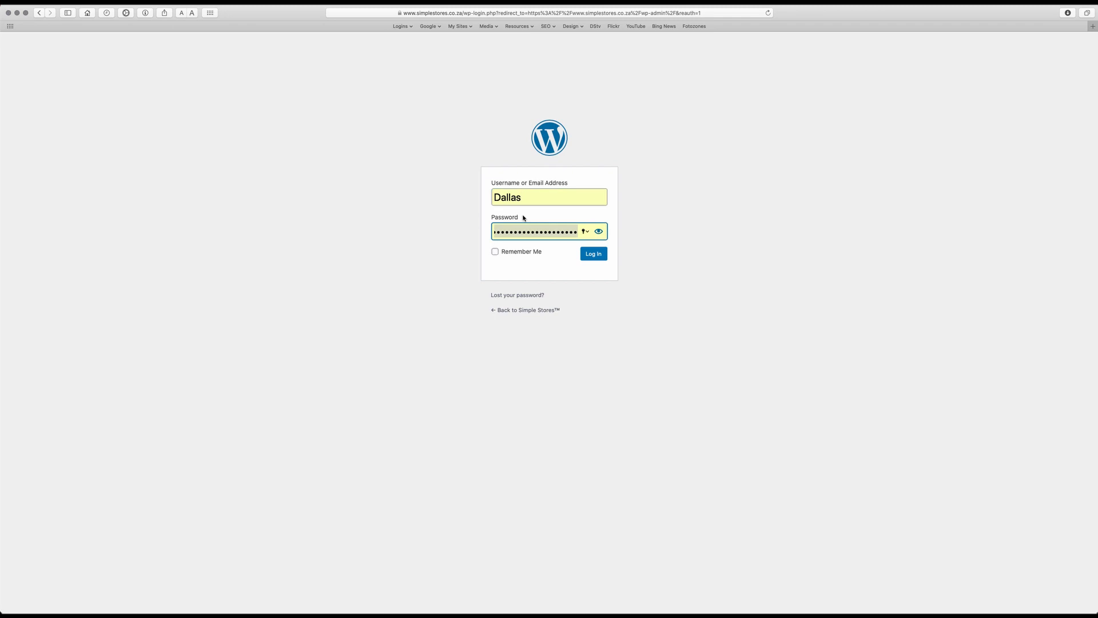
click(594, 256)
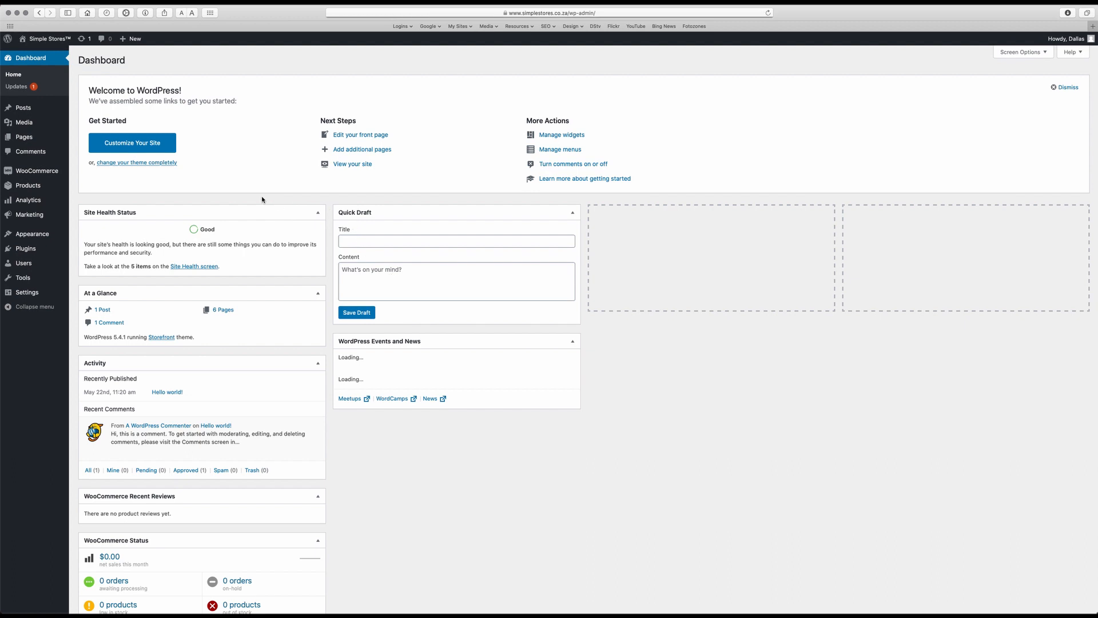
Open the store's product list, start a new product and name it "Product 1"
mouse_move(42, 175)
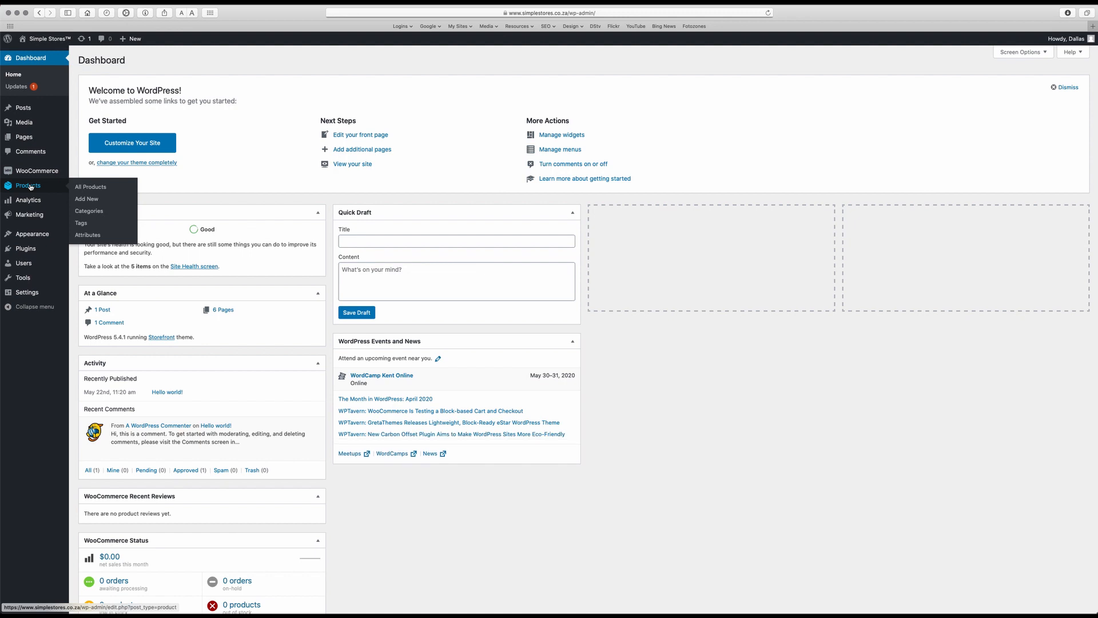
click(31, 186)
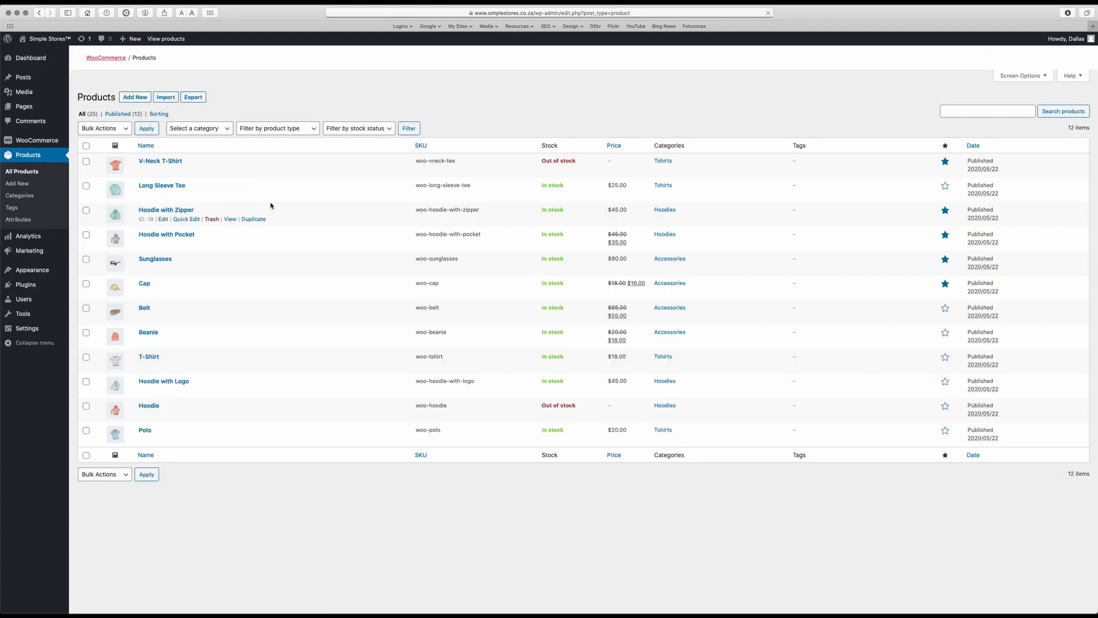
mouse_move(245, 172)
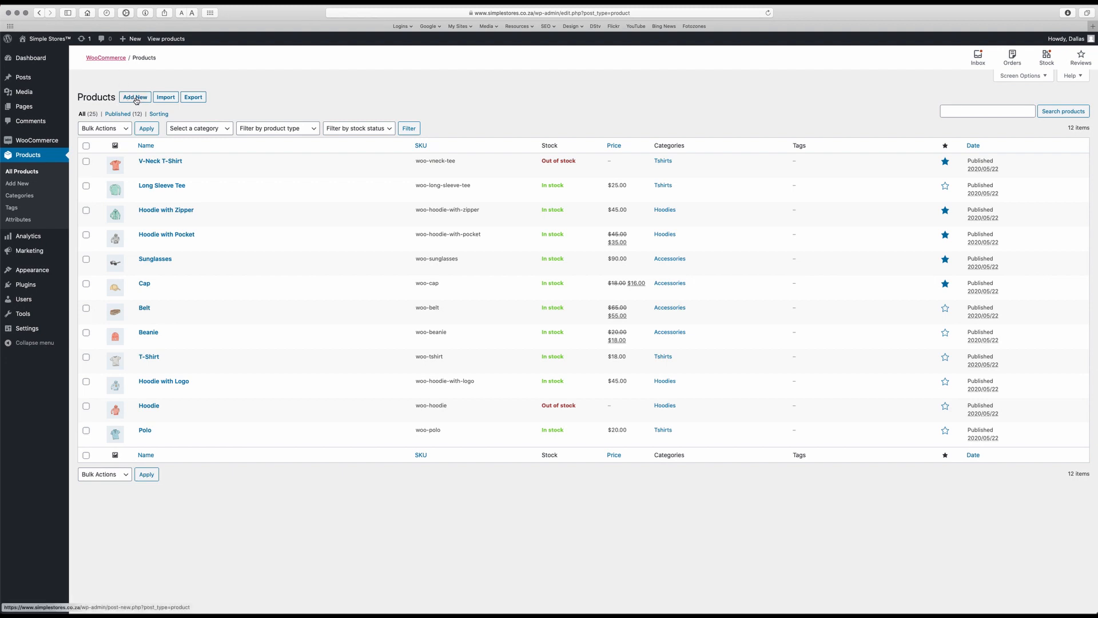
click(25, 185)
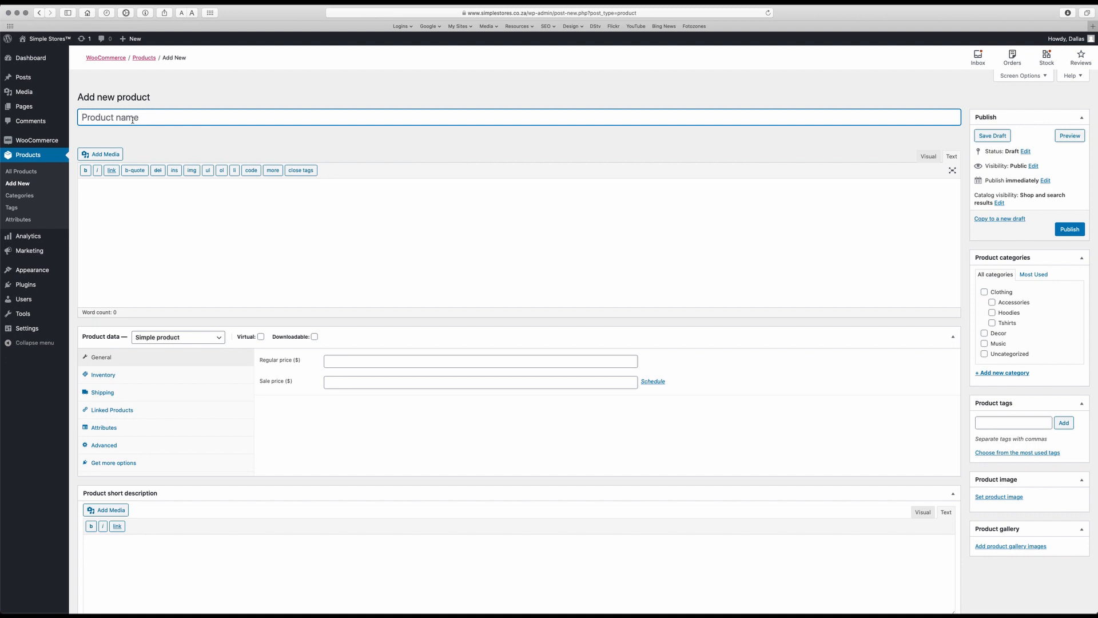
text(Product 1)
In visual mode with the extended formatting tools shown, write the product description "This is a random product." and "Link to external product page." as separate paragraphs
click(237, 215)
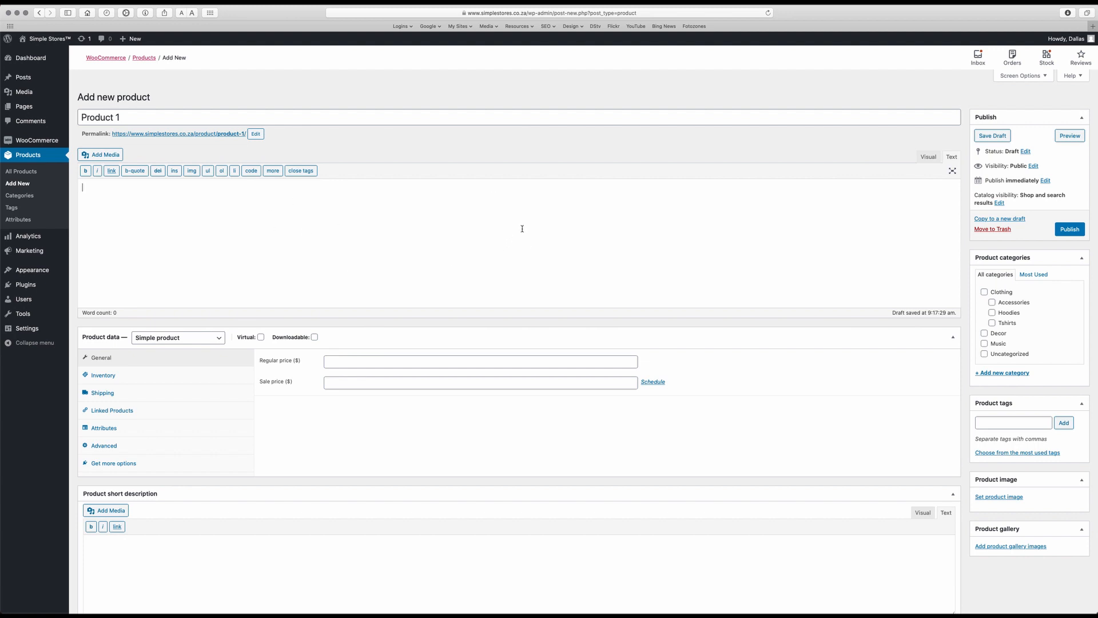
click(928, 159)
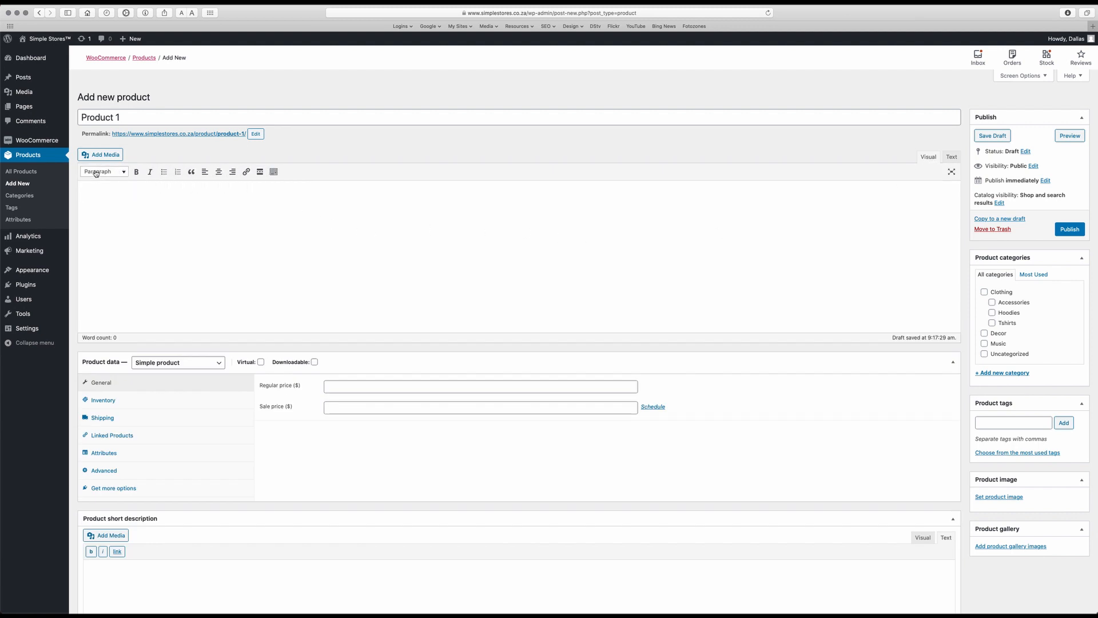
click(274, 173)
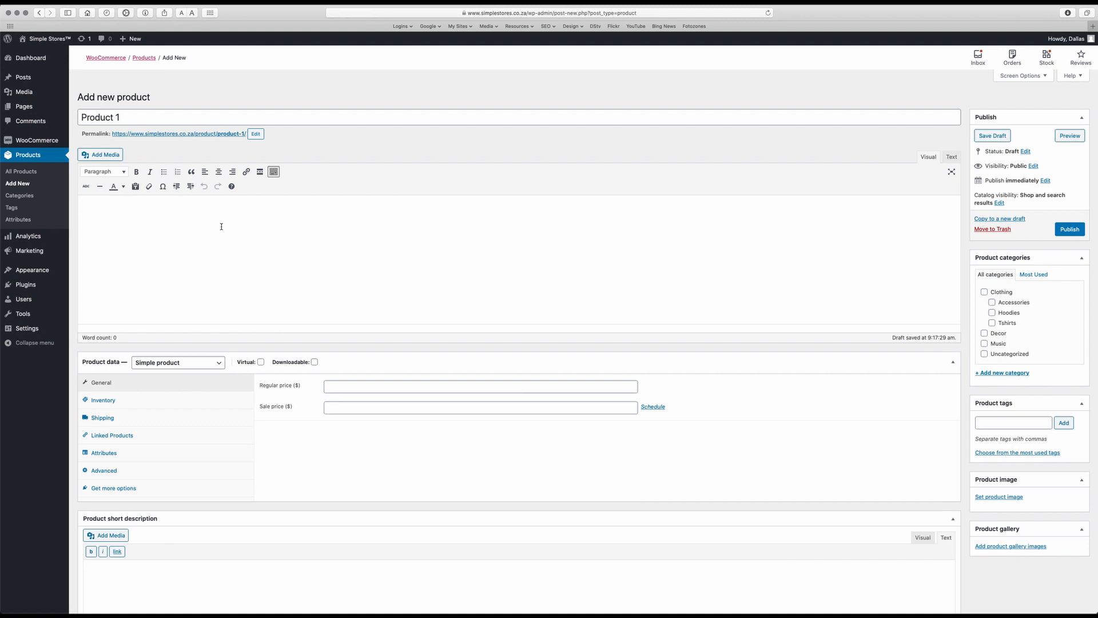
text(This is a random product.)
key(Return)
text(Link to external product page.)
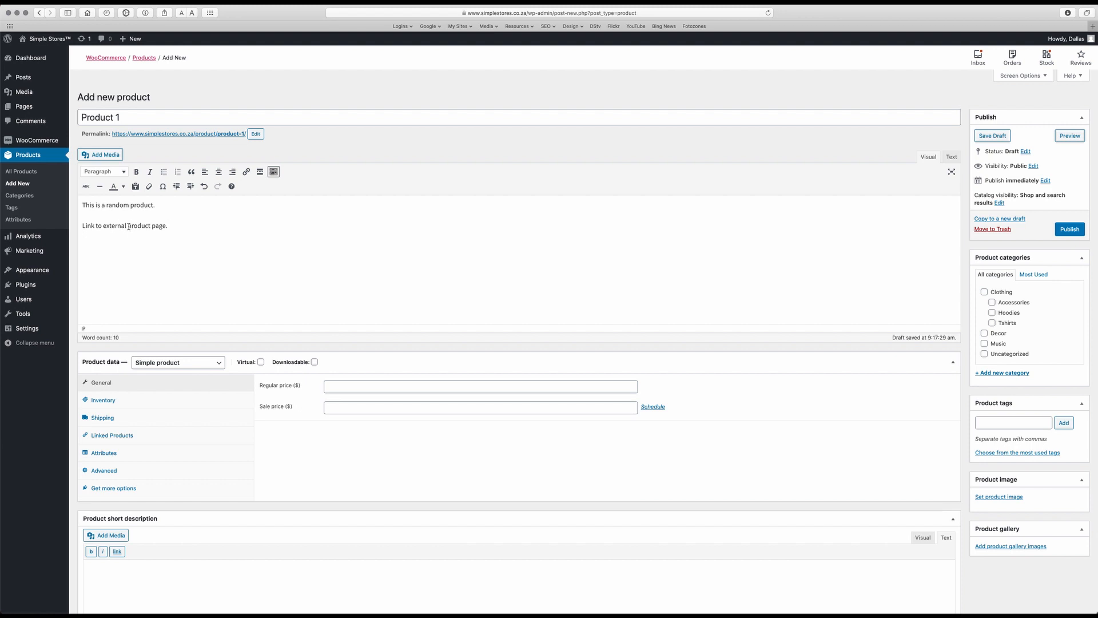
drag(129, 227, 165, 229)
click(245, 171)
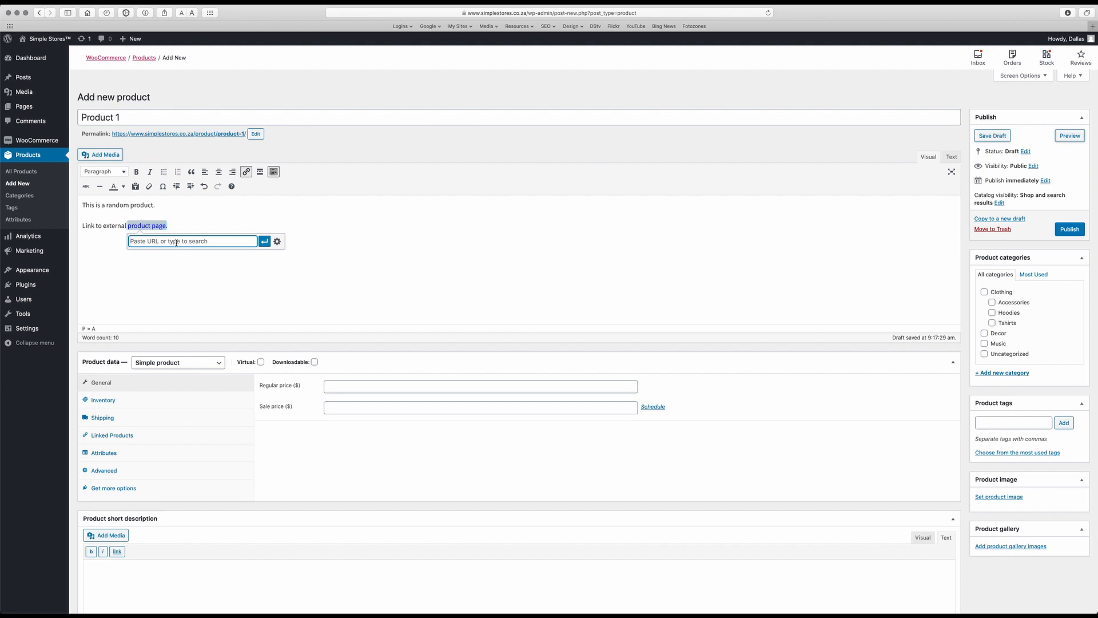
text(https:)
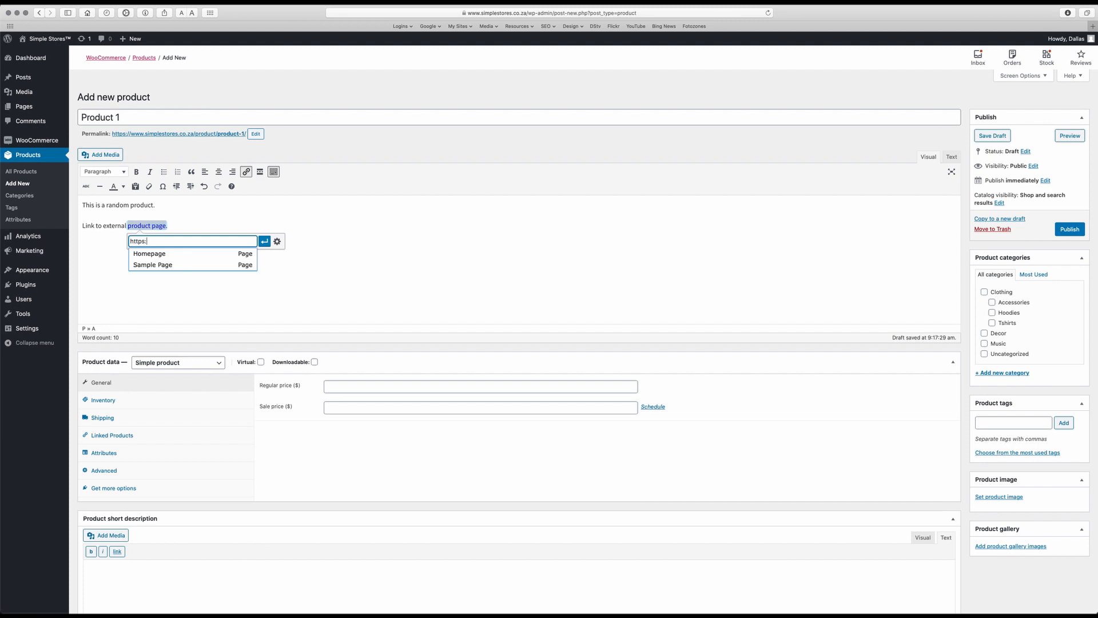
text(//www.go)
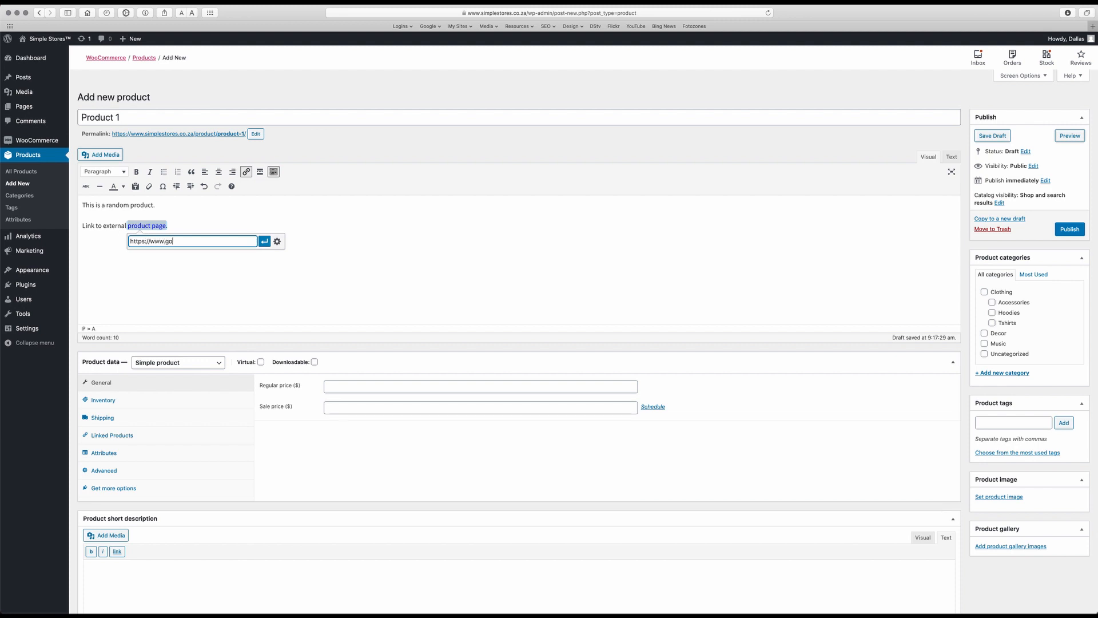
text(ogle.com)
click(265, 241)
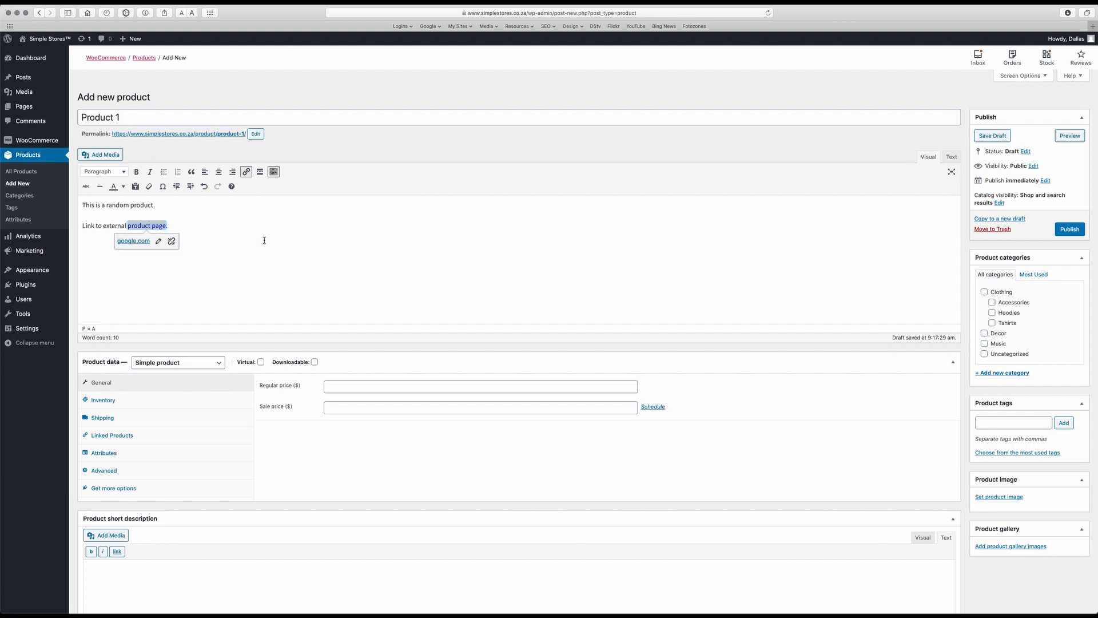
click(207, 250)
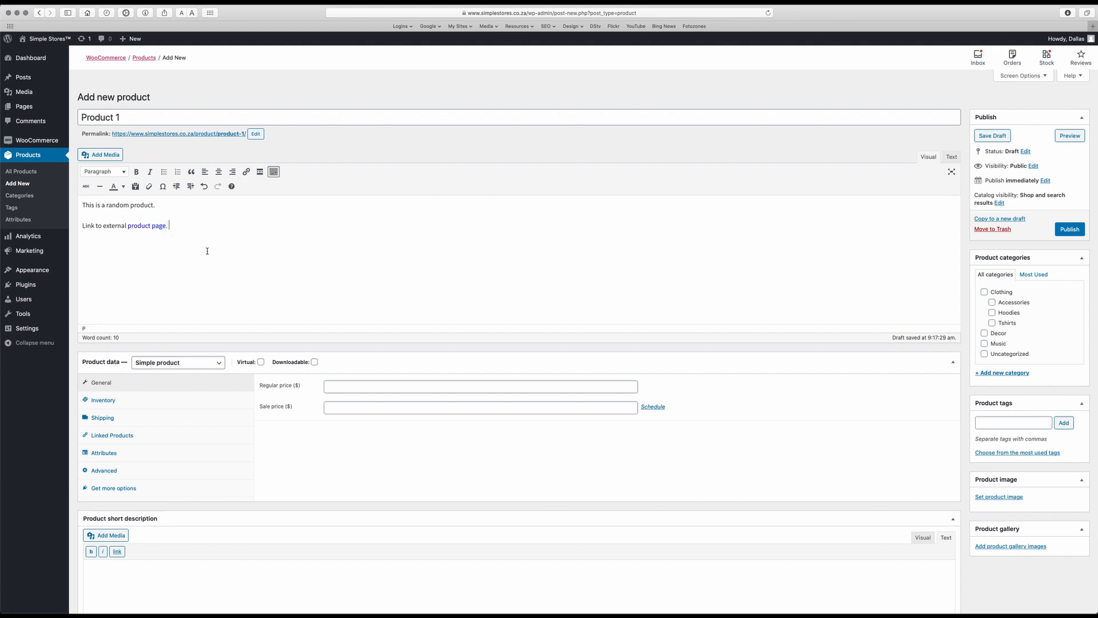
Format the word "random" in the product description as bold and italic
double_click(117, 206)
click(137, 172)
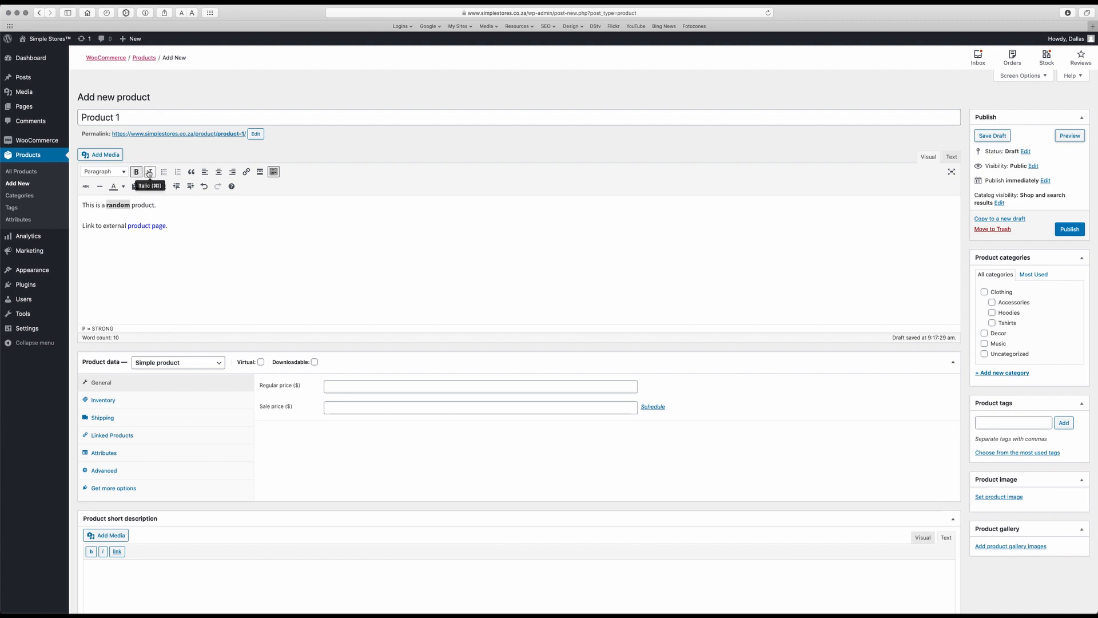
click(149, 172)
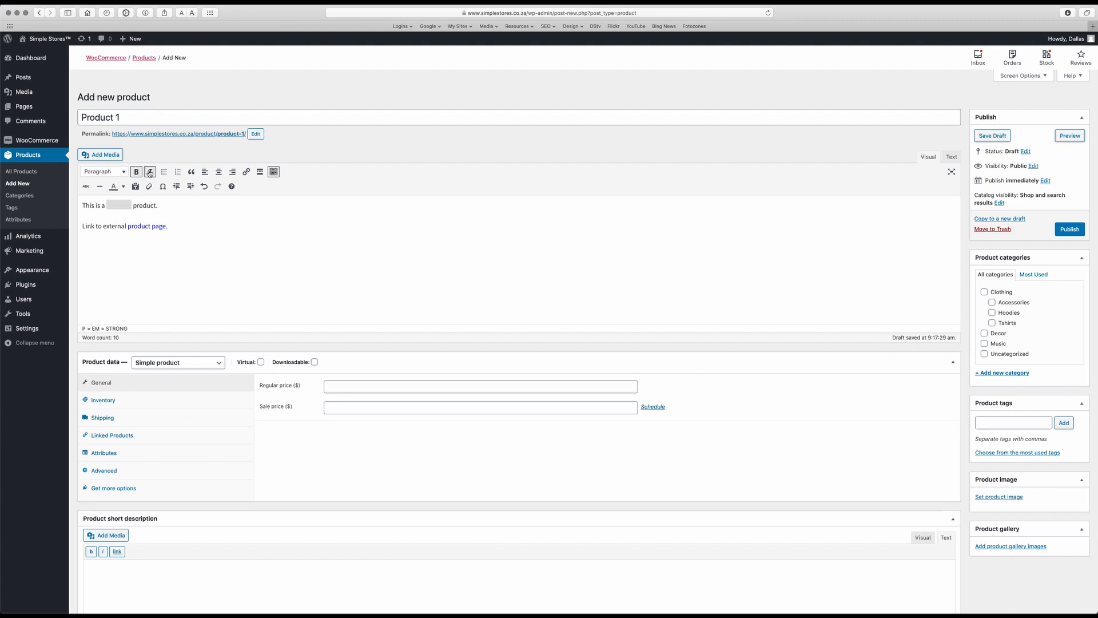
click(167, 206)
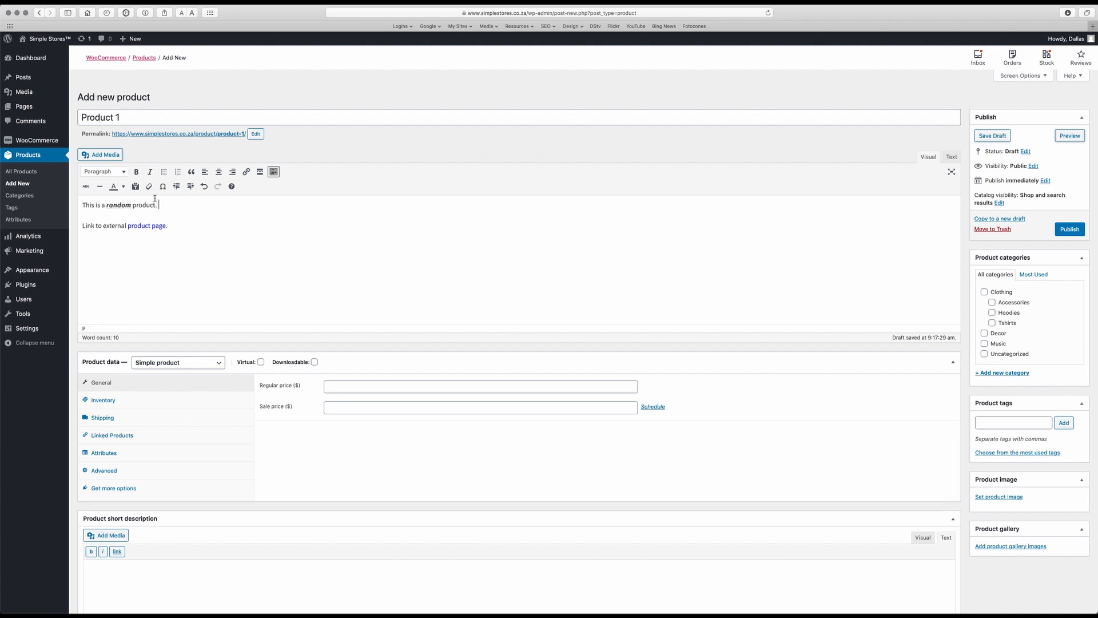
double_click(118, 205)
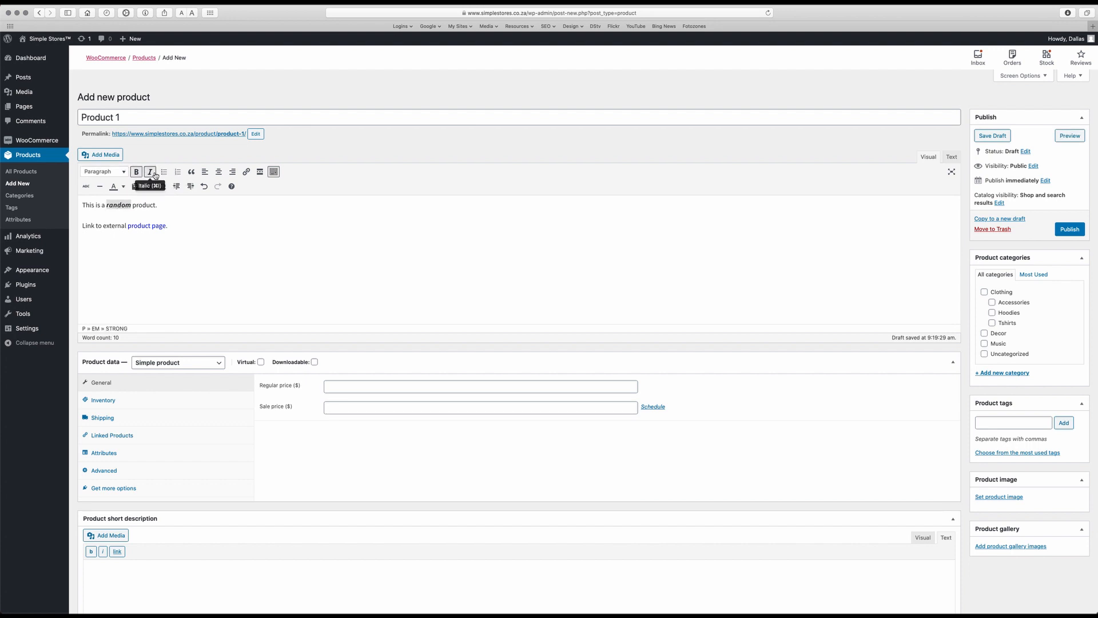
click(336, 233)
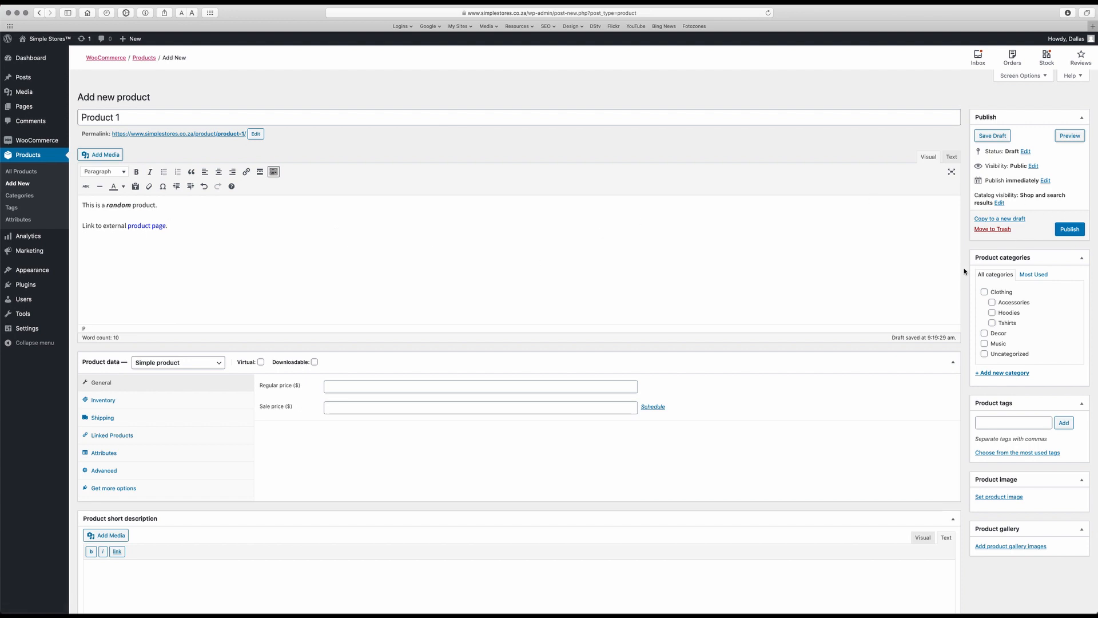
Add a new top-level product category named "Catagory 1" and assign it to the product
scroll(962, 273, down, 1)
scroll(962, 273, down, 1)
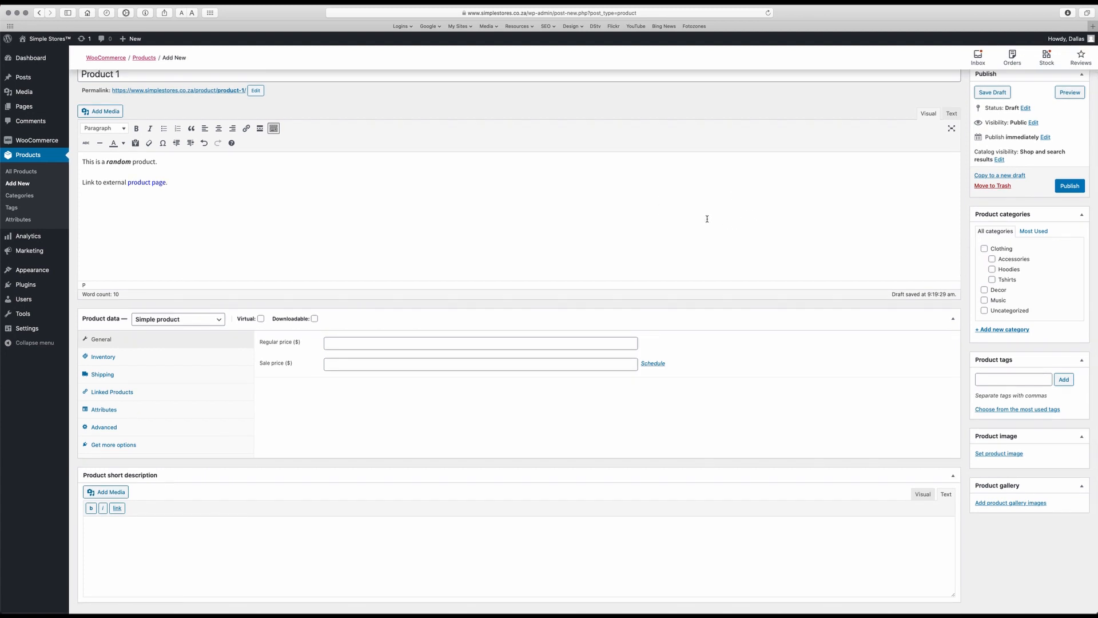
scroll(1056, 282, down, 1)
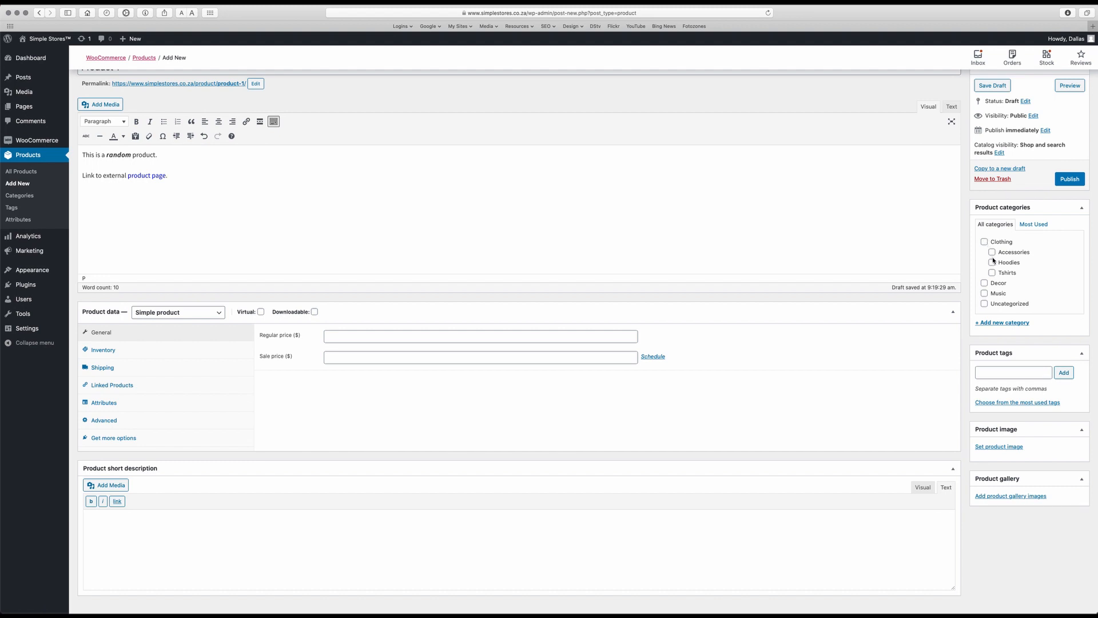
click(996, 323)
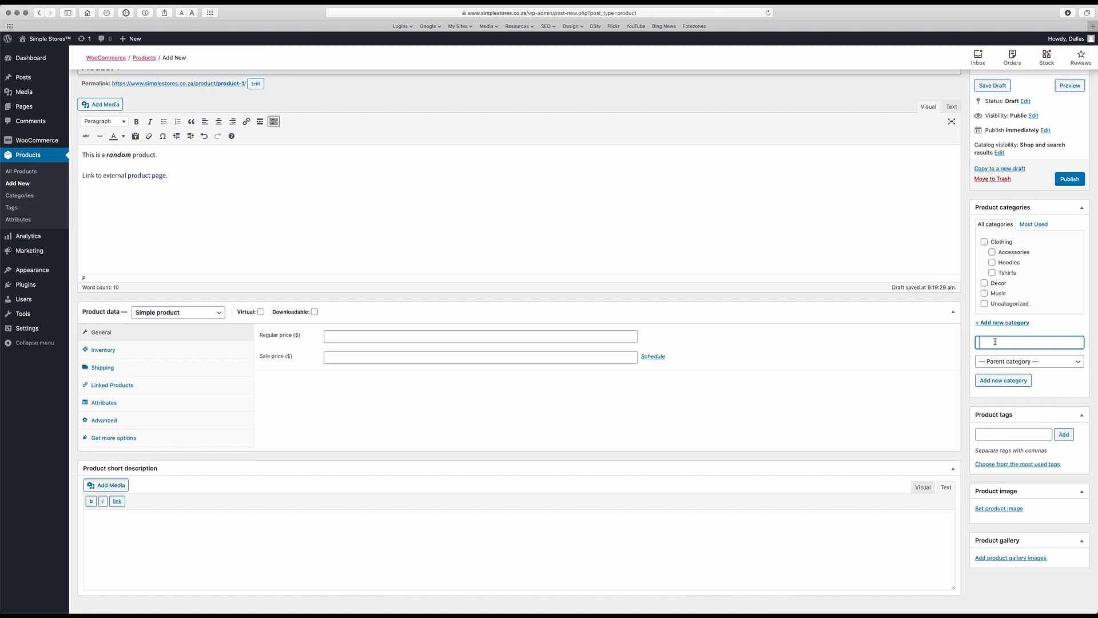
text(Cataf)
key(BackSpace)
text(gory 1)
click(1008, 385)
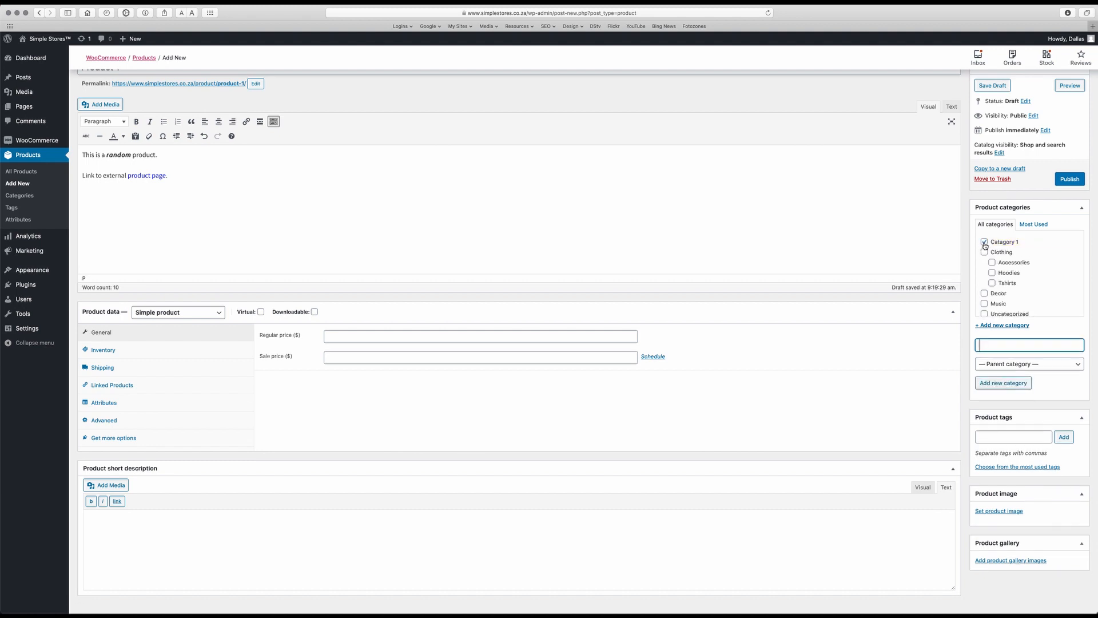
scroll(1025, 295, down, 1)
scroll(1025, 306, up, 1)
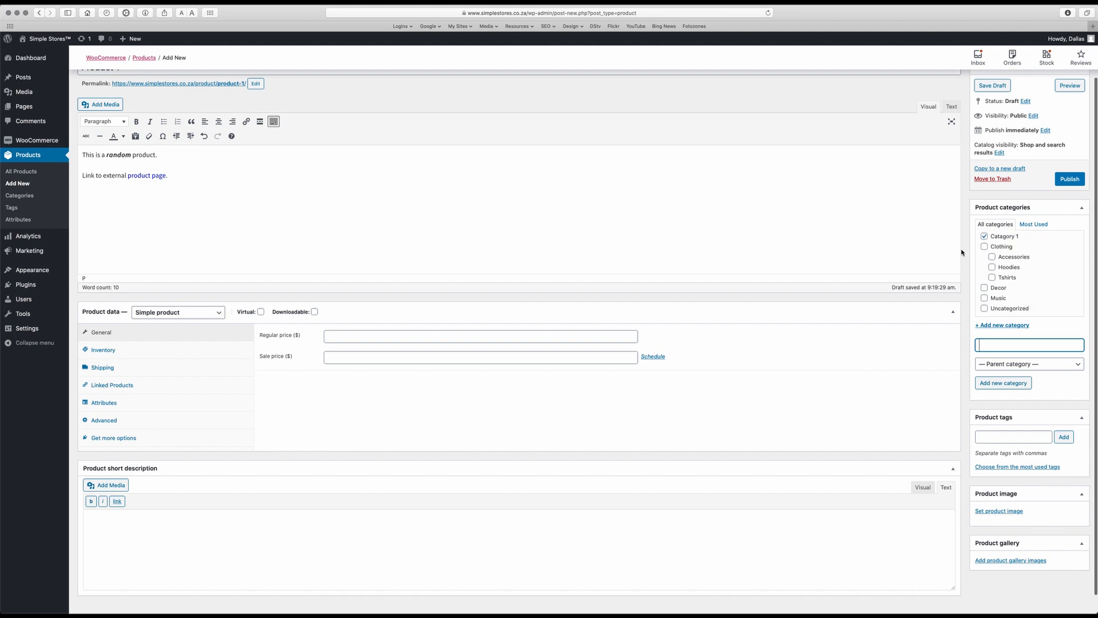
click(984, 246)
click(984, 247)
Set the product's regular price to 100 and its sale price to 90
click(360, 336)
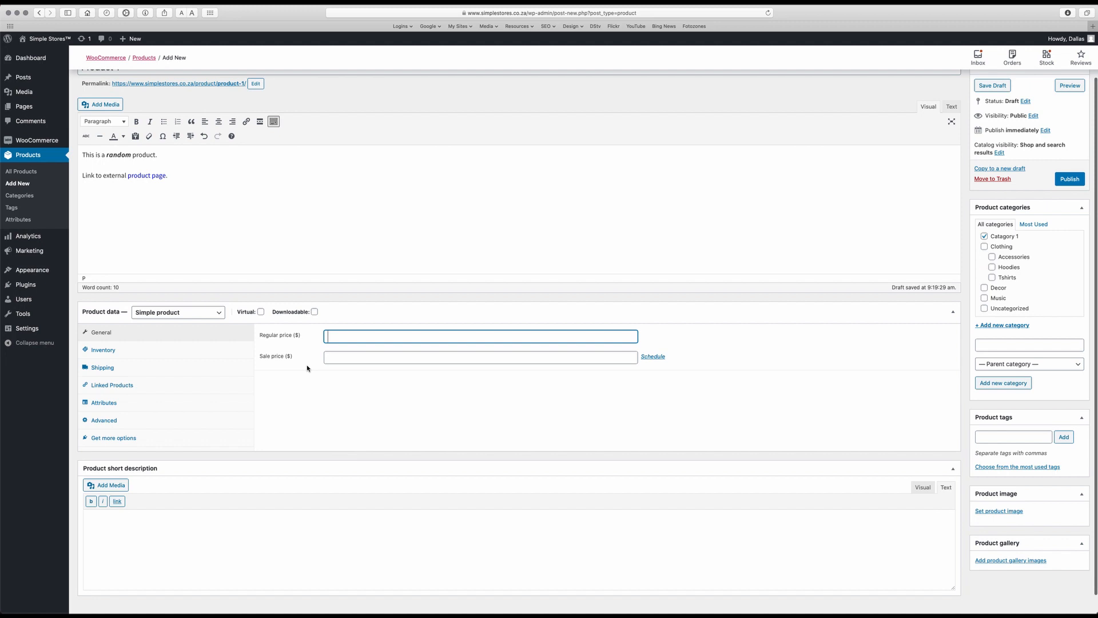
text(100)
click(343, 359)
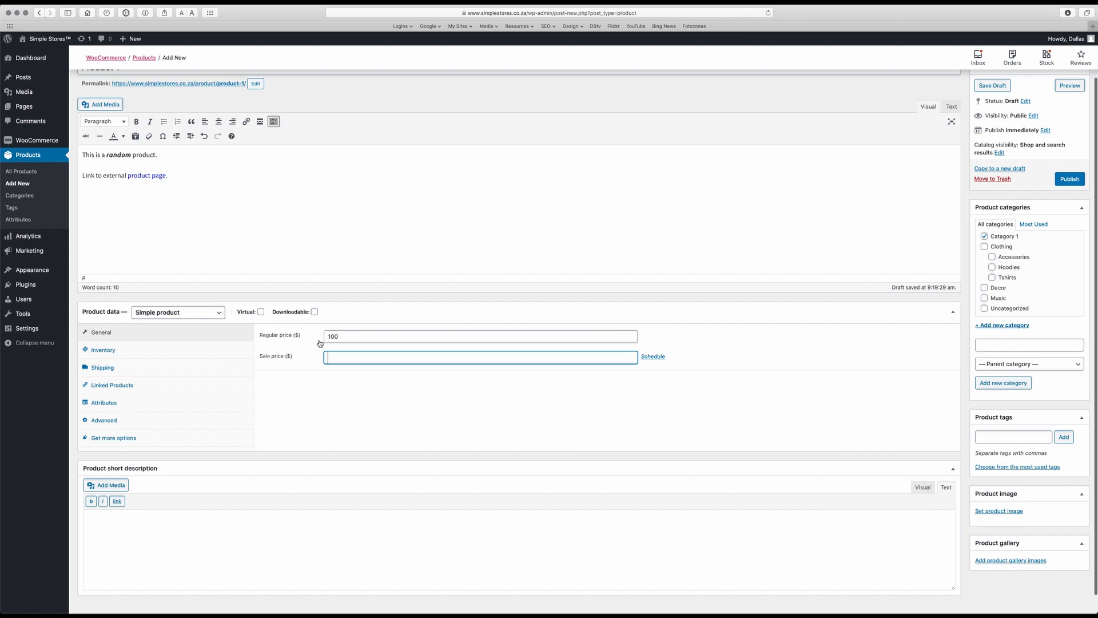
text(90)
click(649, 360)
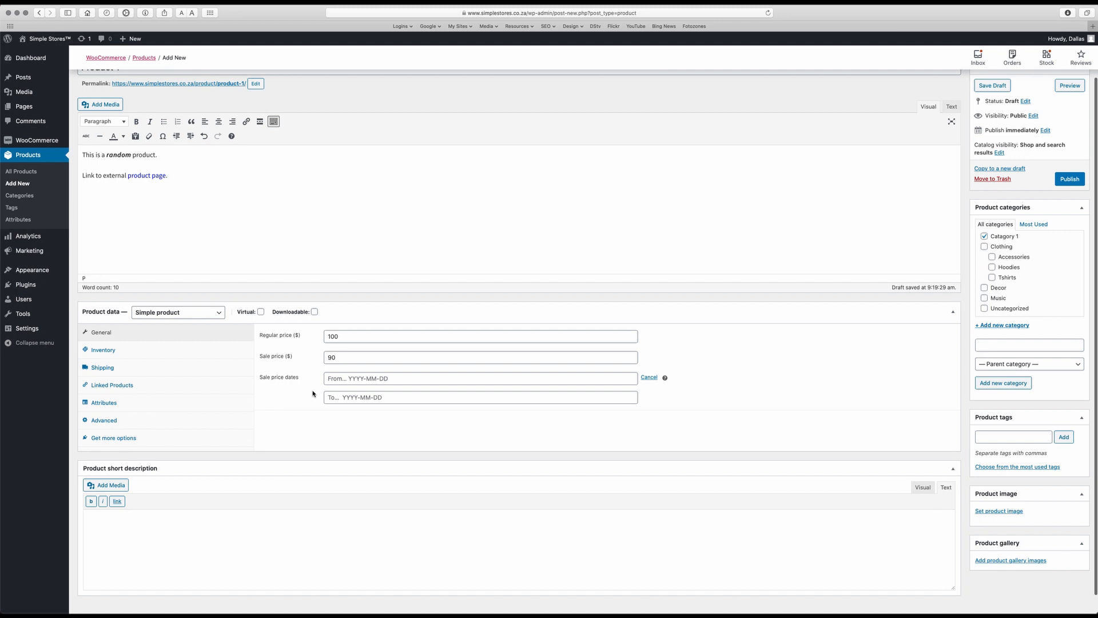
click(390, 378)
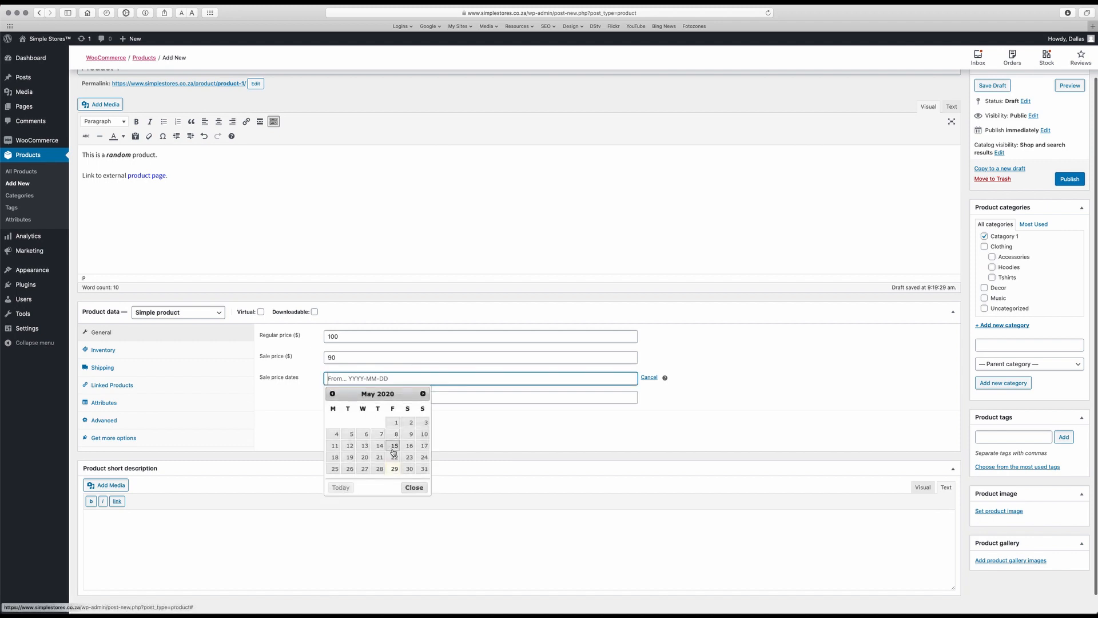
click(311, 377)
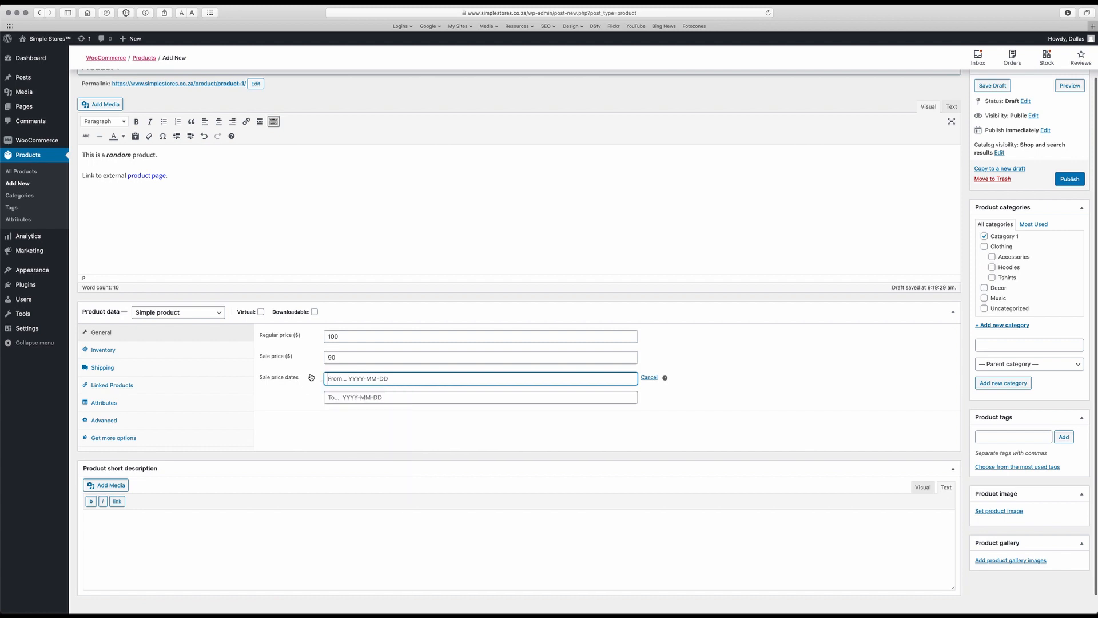
click(649, 378)
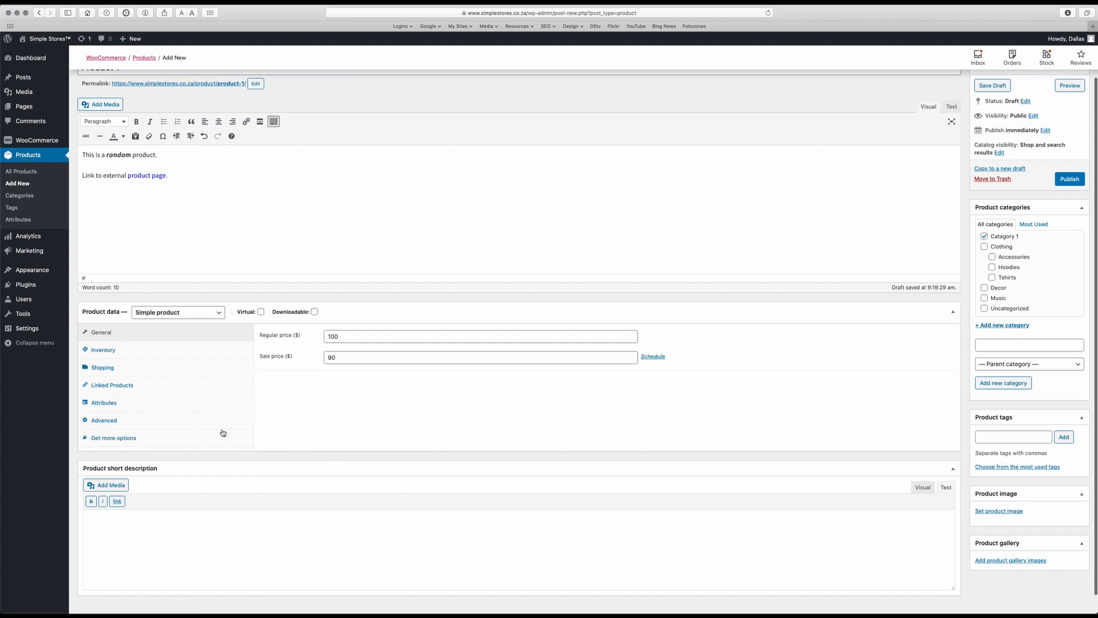
Set the product's SKU to Demo001 in the inventory data, and switch product-level stock management on and off again
click(135, 354)
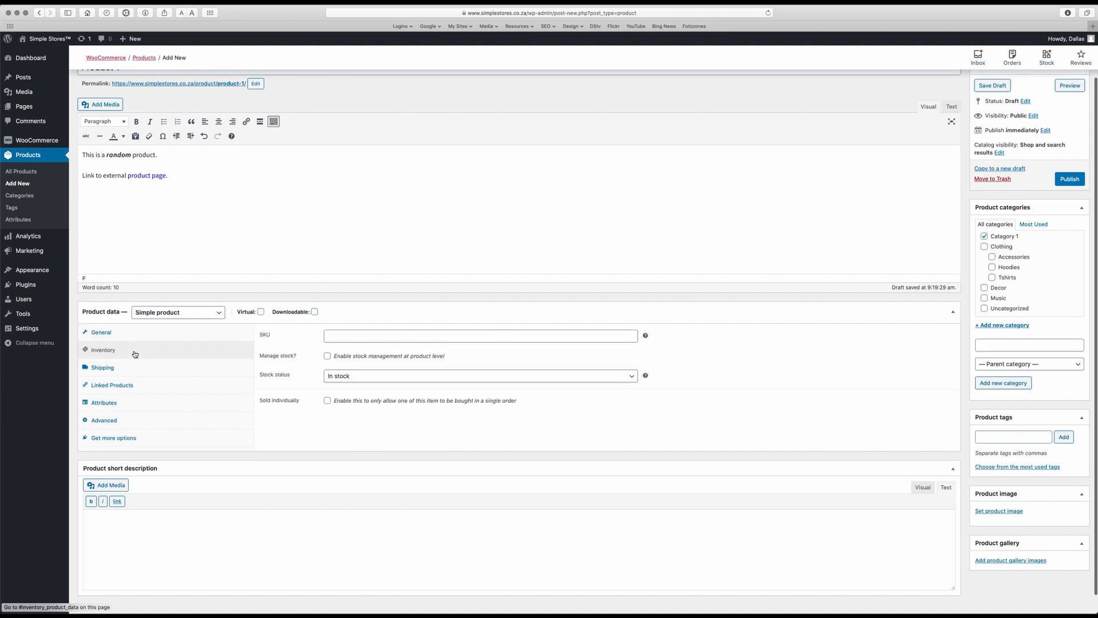
click(337, 336)
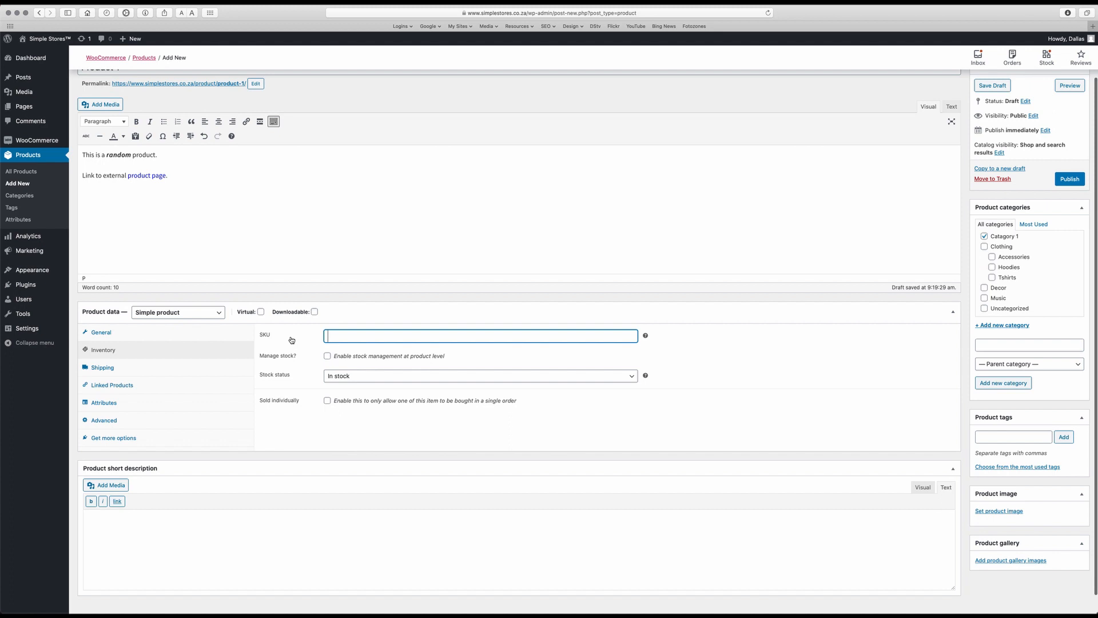
text(Demo001)
click(327, 356)
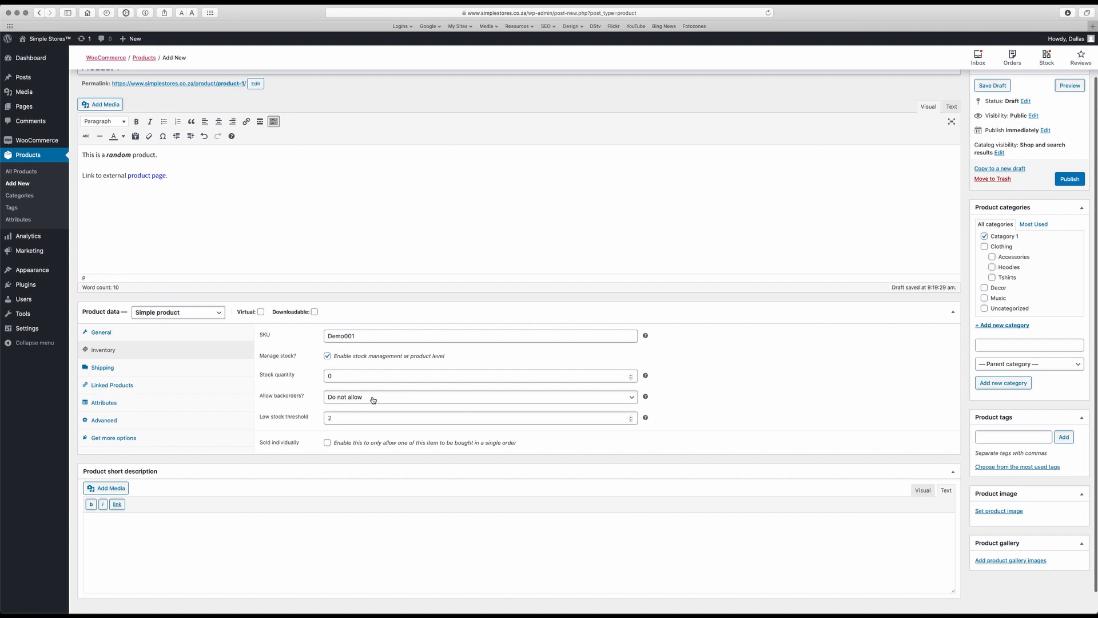
click(328, 357)
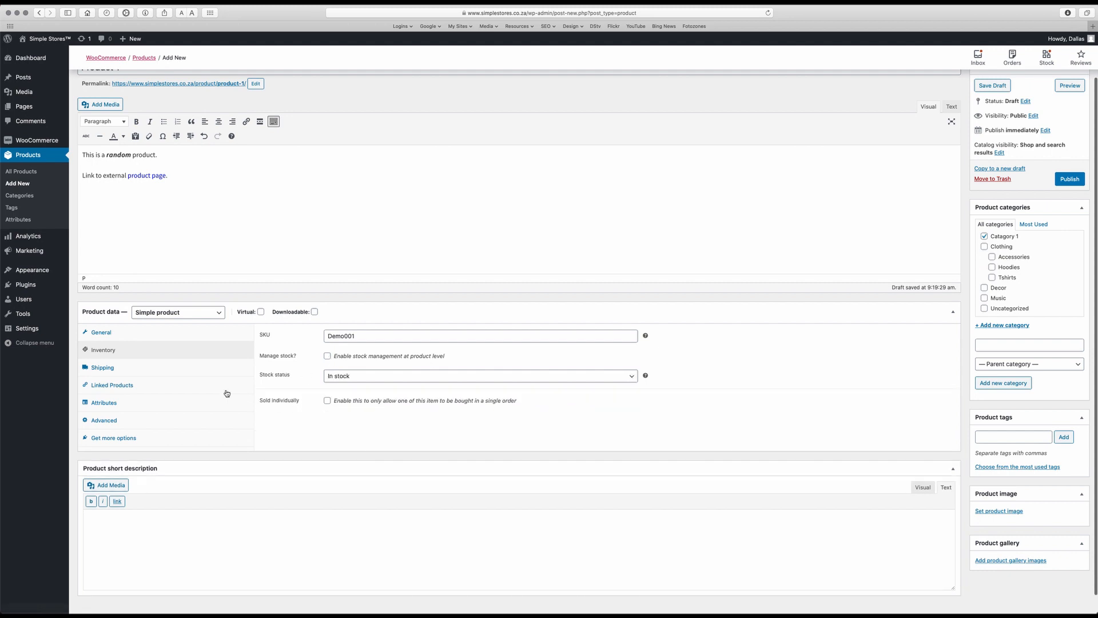
Review the product's shipping fields and shipping class choices, and the upsell and cross-sell fields for linked products
click(166, 369)
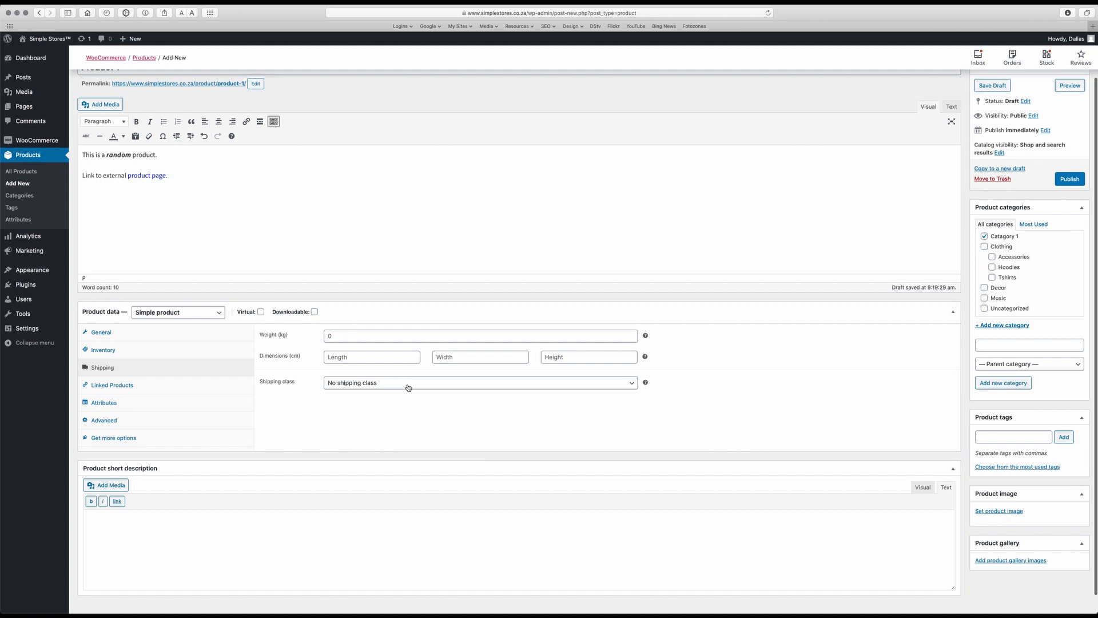
click(408, 387)
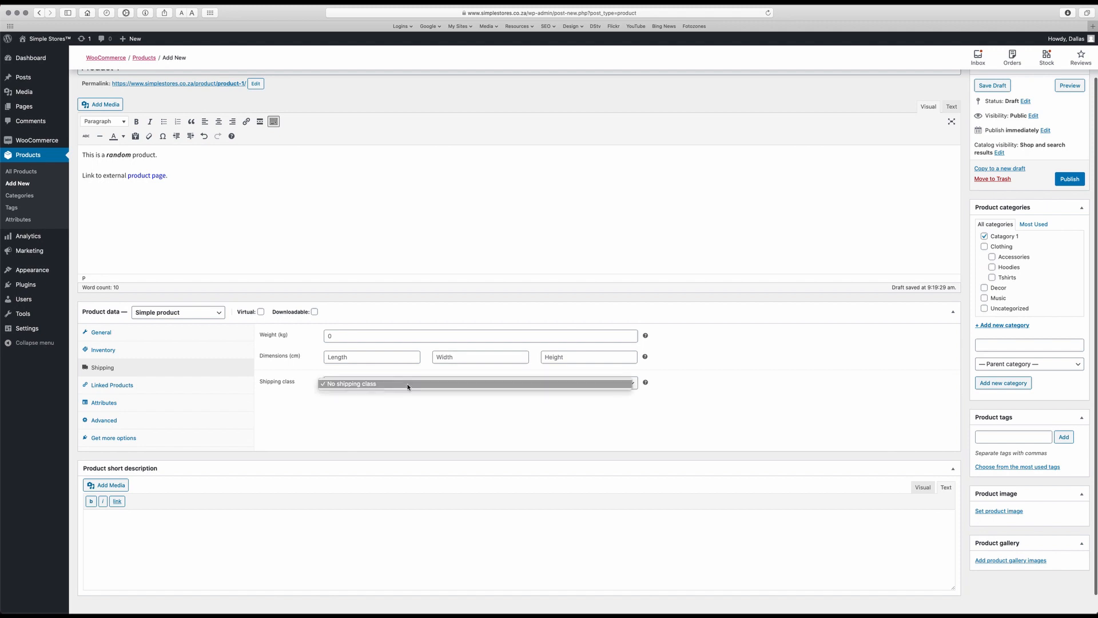
click(304, 382)
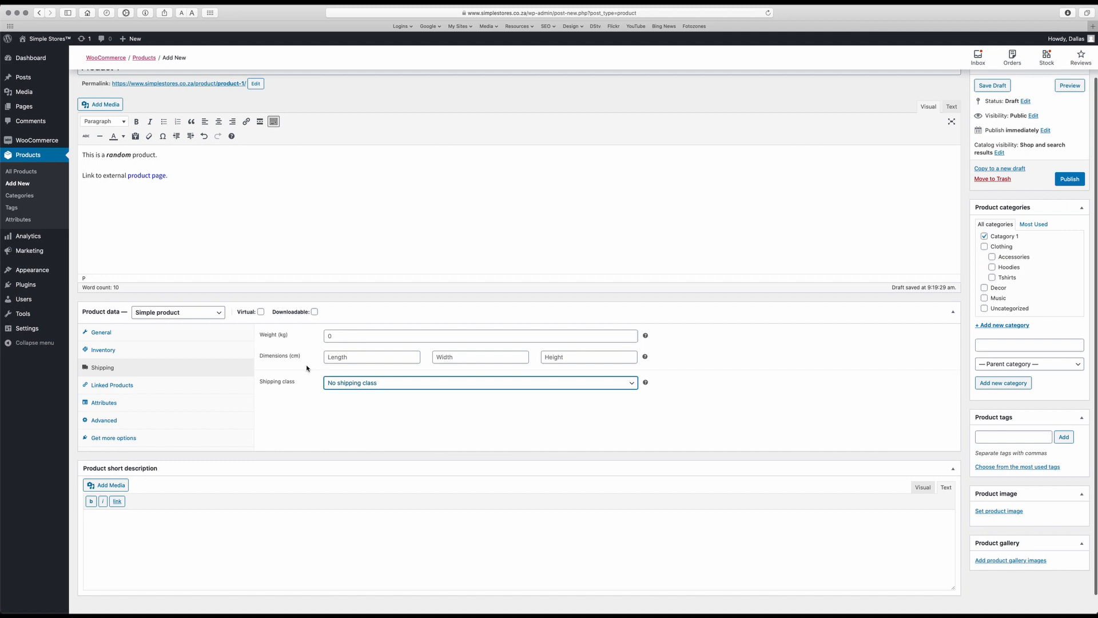
click(184, 390)
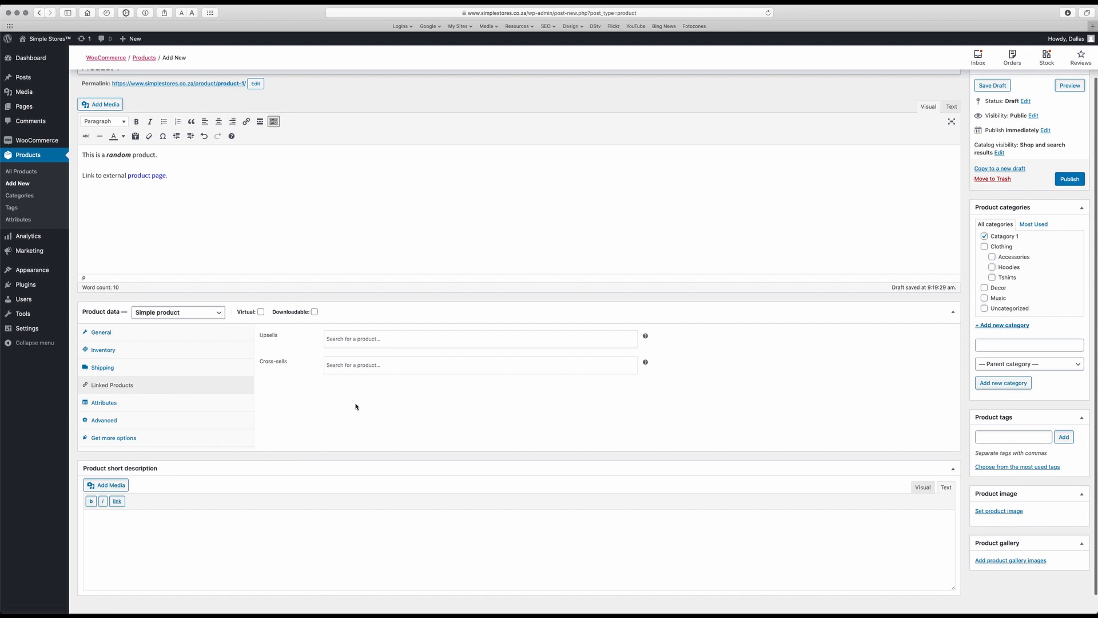
click(389, 342)
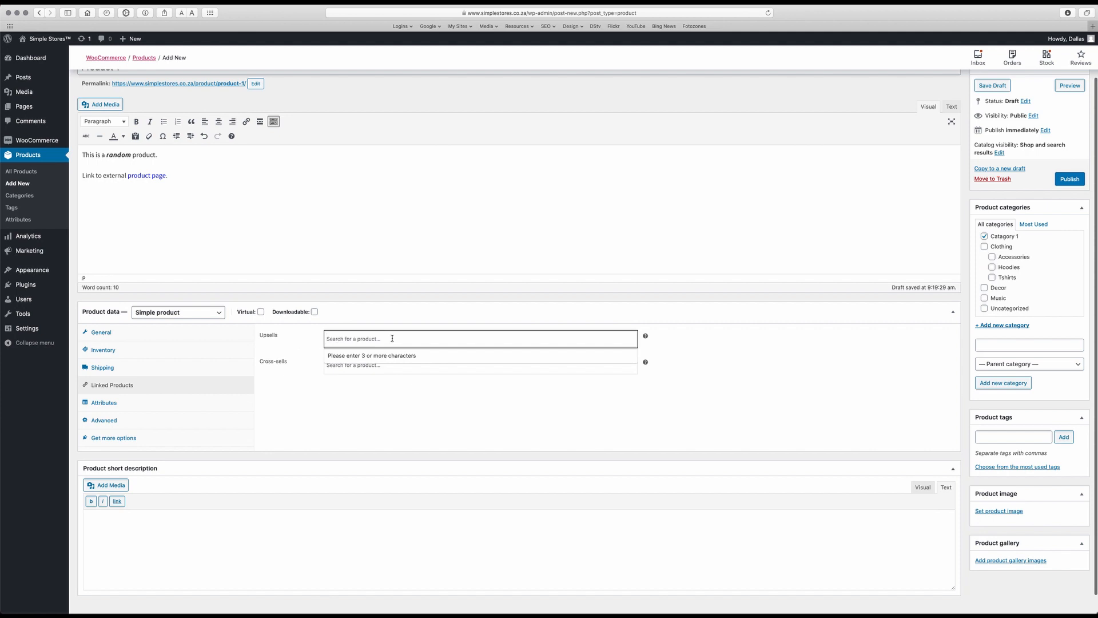
click(305, 365)
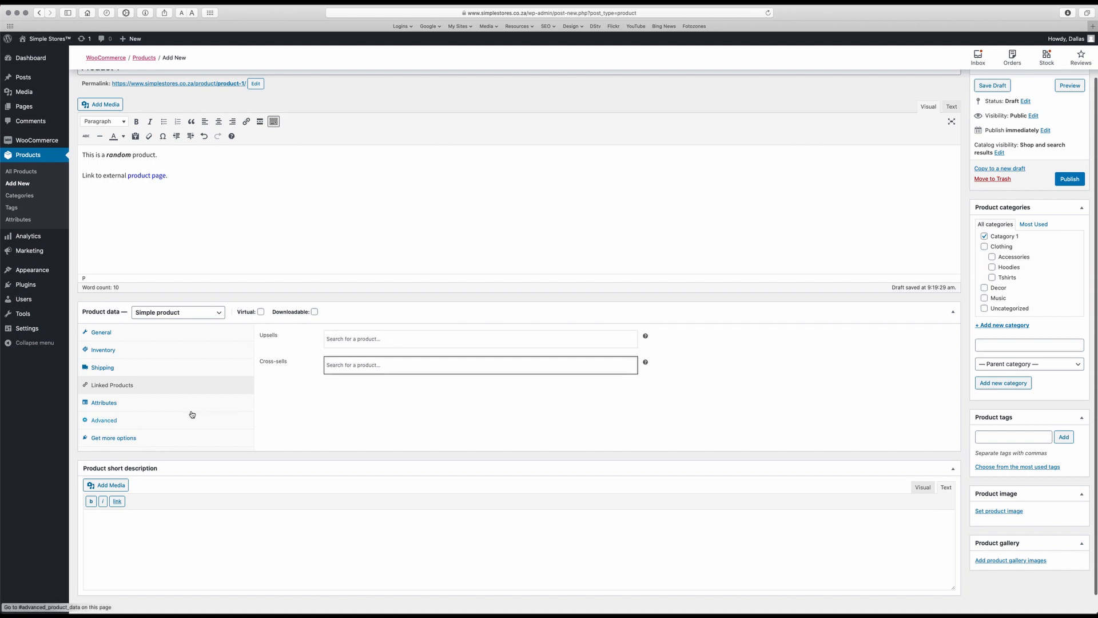
Try adding the existing Size attribute to the product and remove it again
click(174, 411)
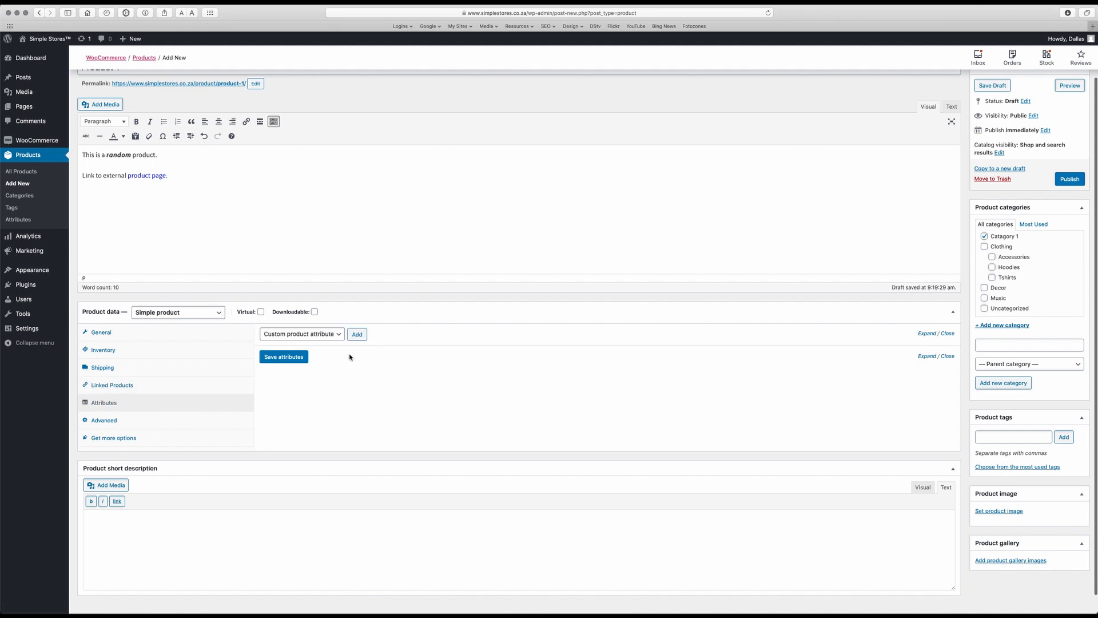
click(338, 337)
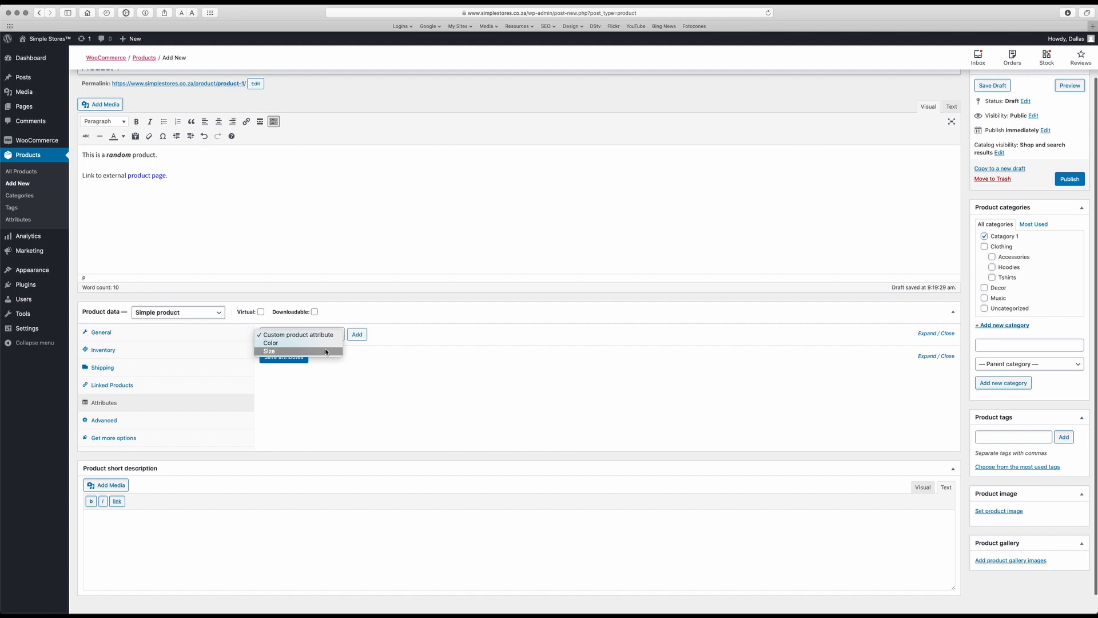
click(326, 351)
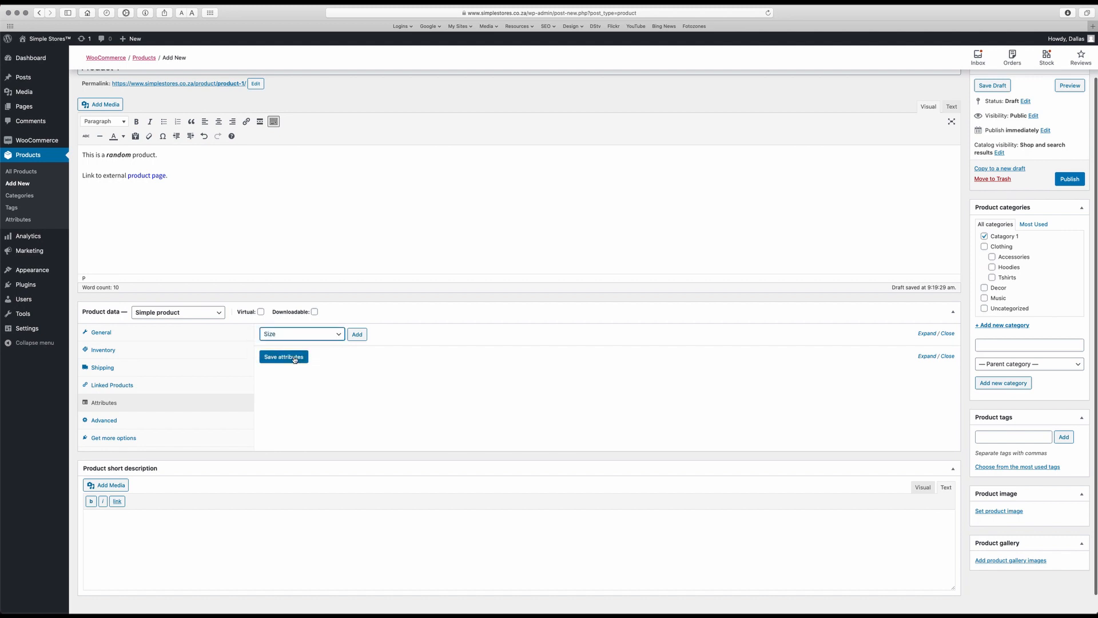
click(358, 336)
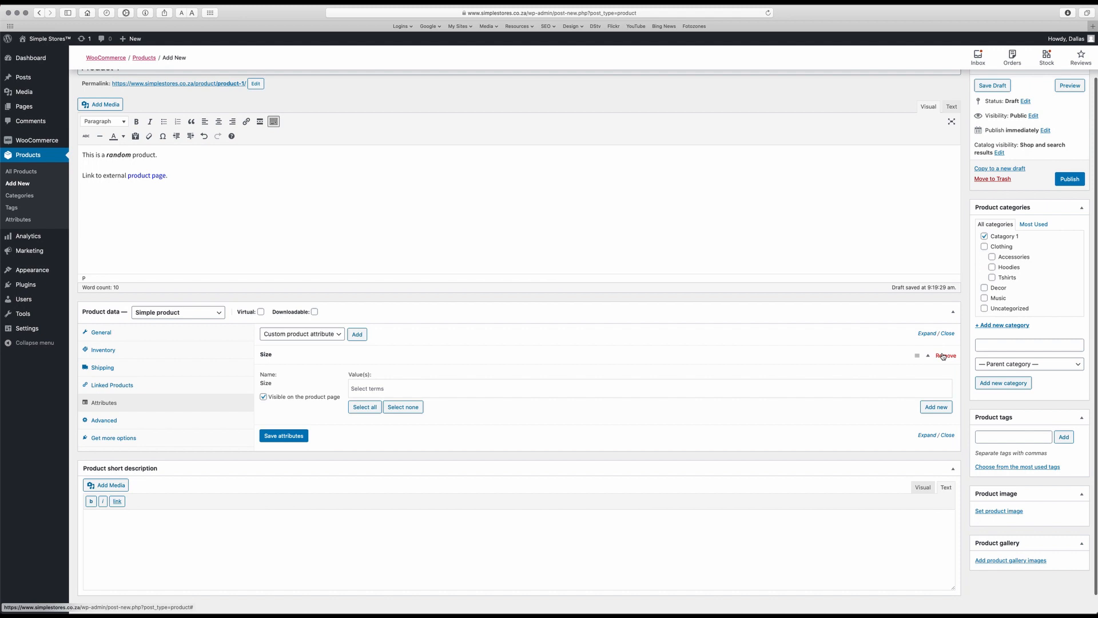
click(944, 356)
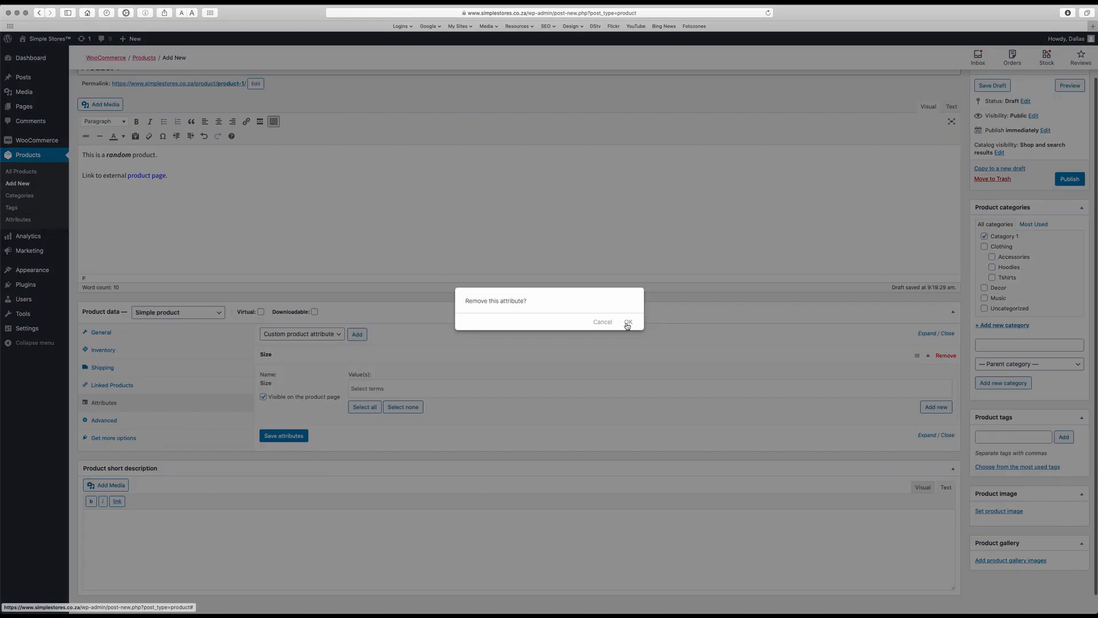
click(627, 323)
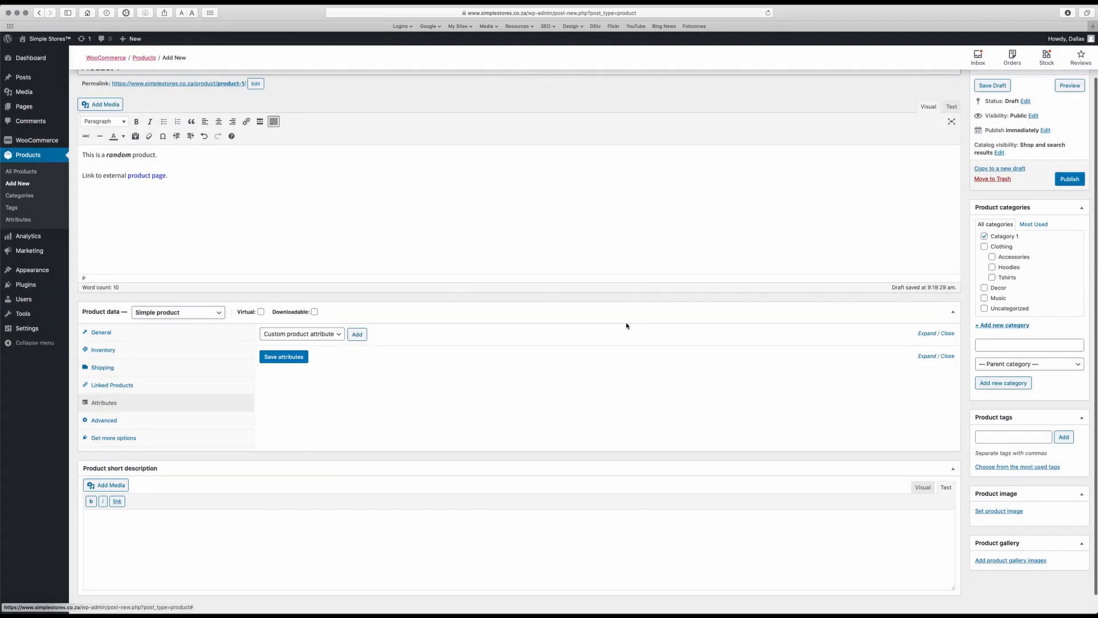
Review the product's advanced settings, including the help for purchase note and menu order, and the recommended extensions
click(144, 419)
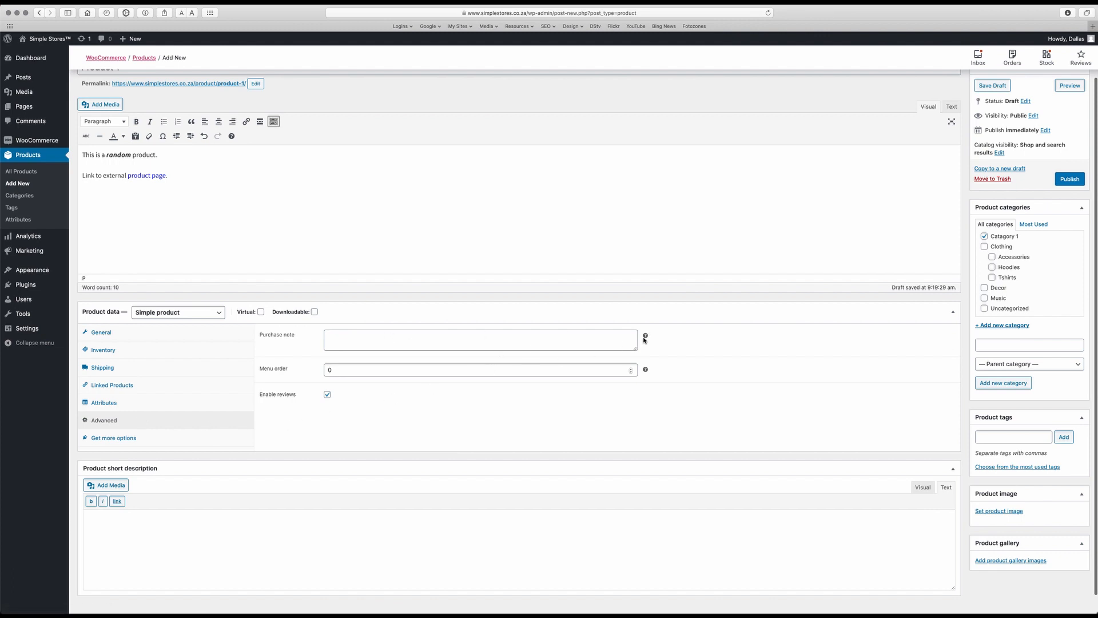
mouse_move(646, 337)
mouse_move(646, 371)
scroll(213, 405, down, 1)
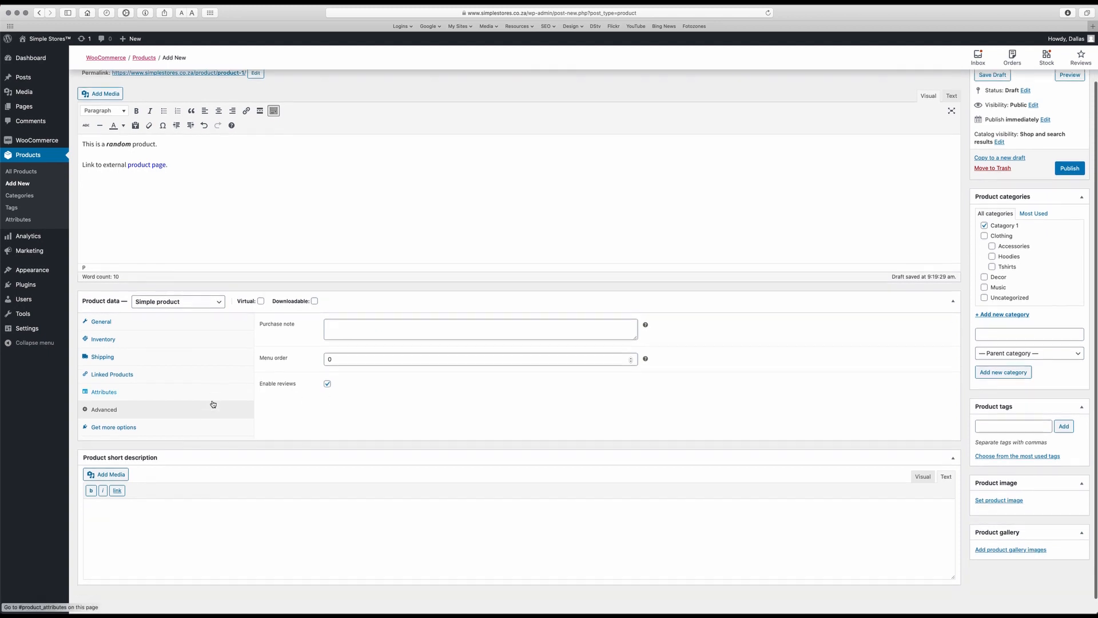
click(143, 421)
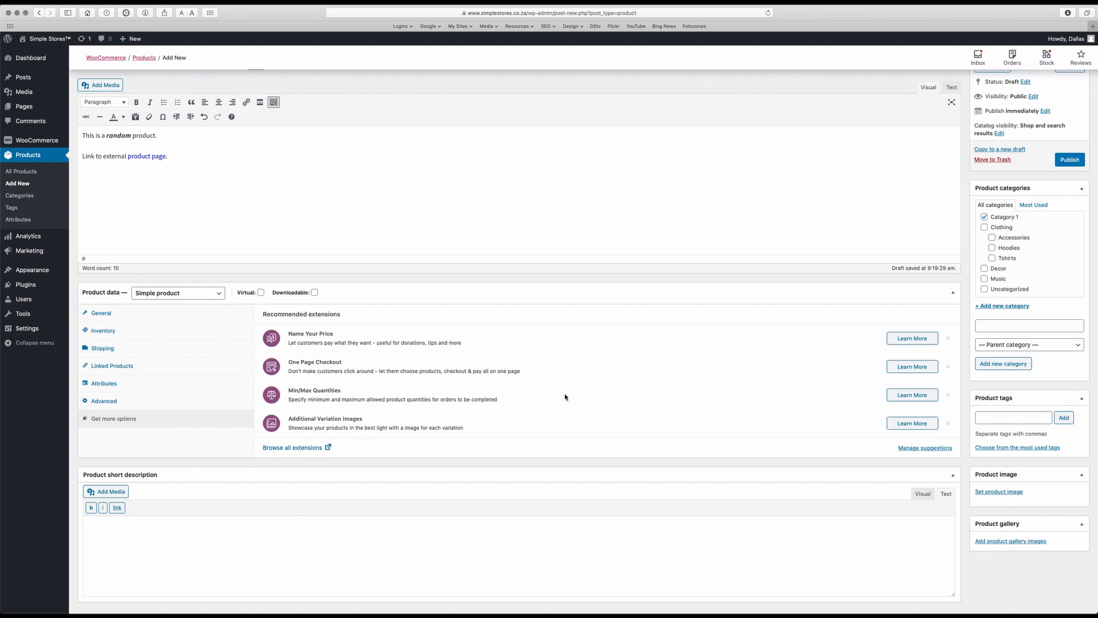
Write the product short description "This is a short description of the product." and switch its editor to visual mode
scroll(559, 404, down, 1)
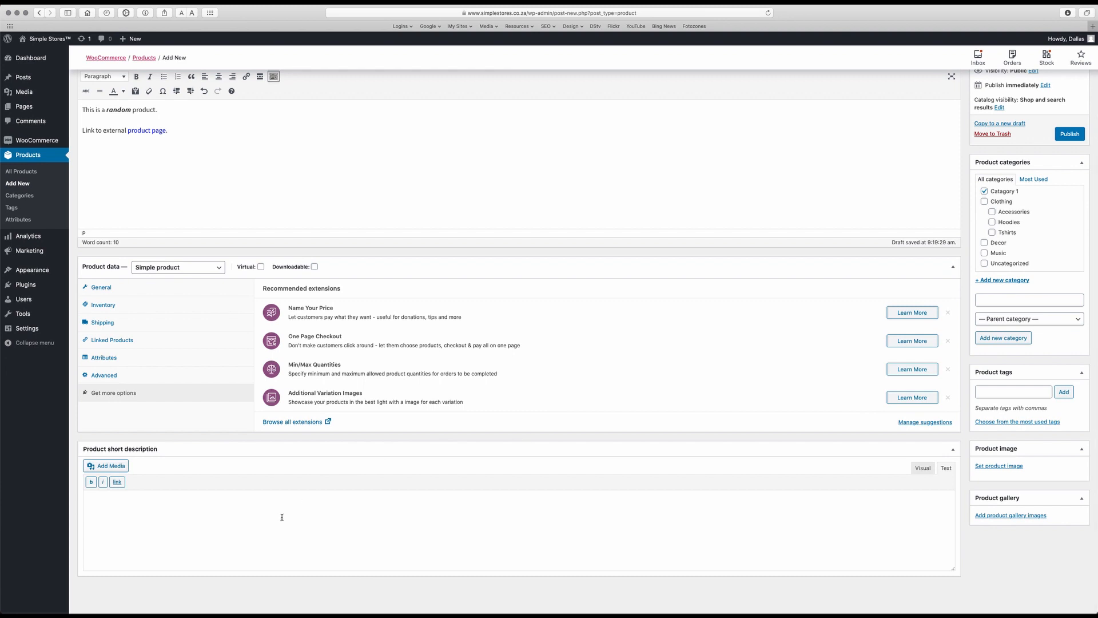
text(This is a short description of the product.)
click(923, 468)
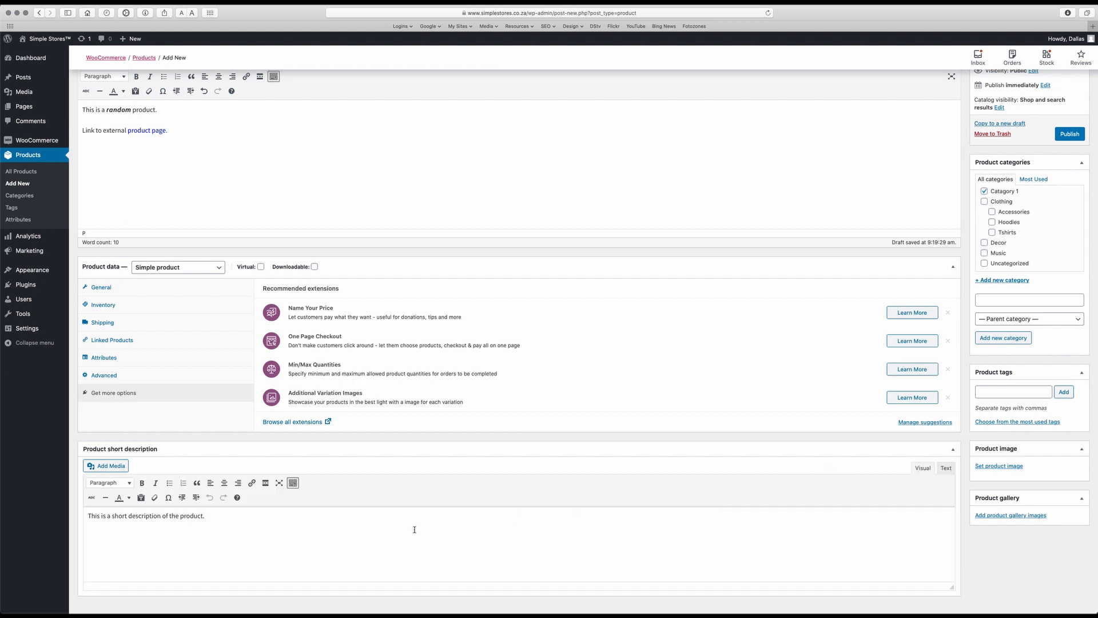
Format the word "description" in the product short description as bold red text
double_click(143, 518)
click(142, 483)
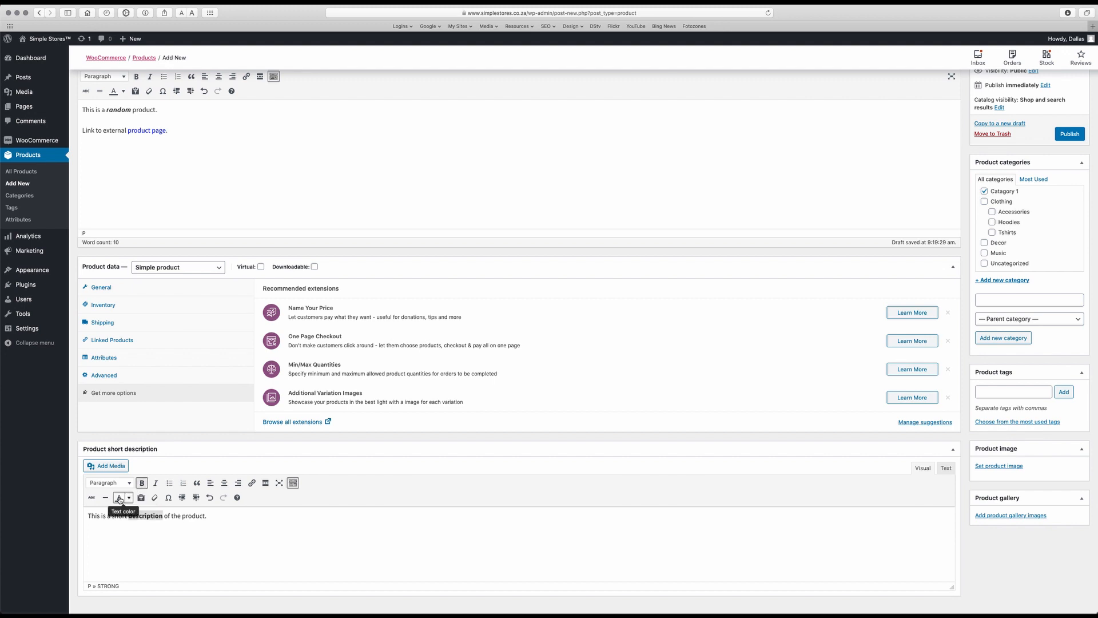
click(128, 498)
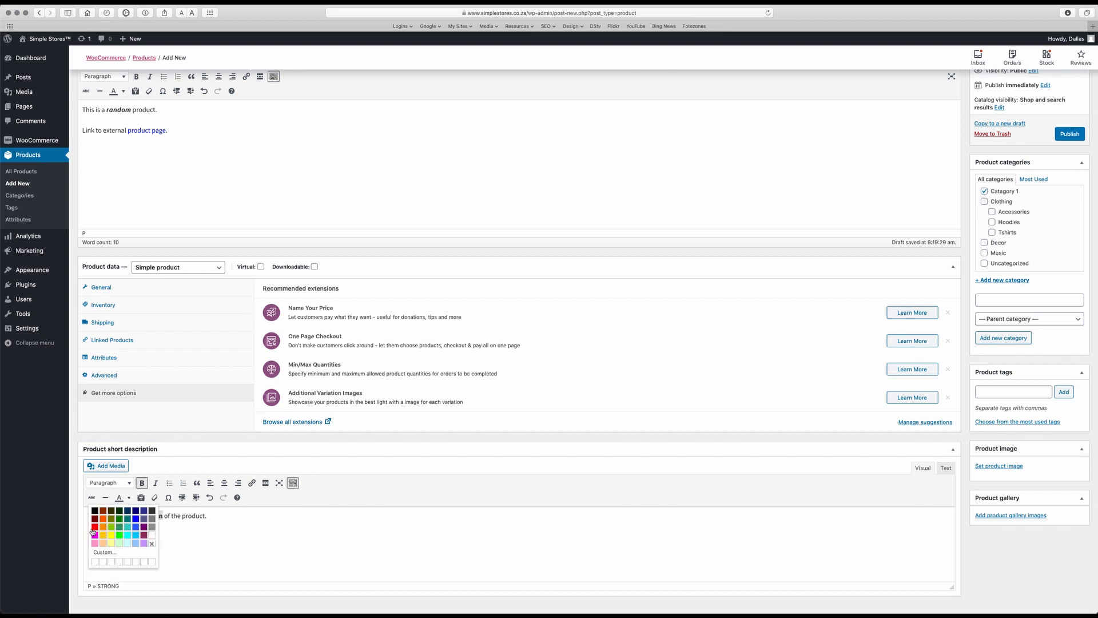
click(95, 527)
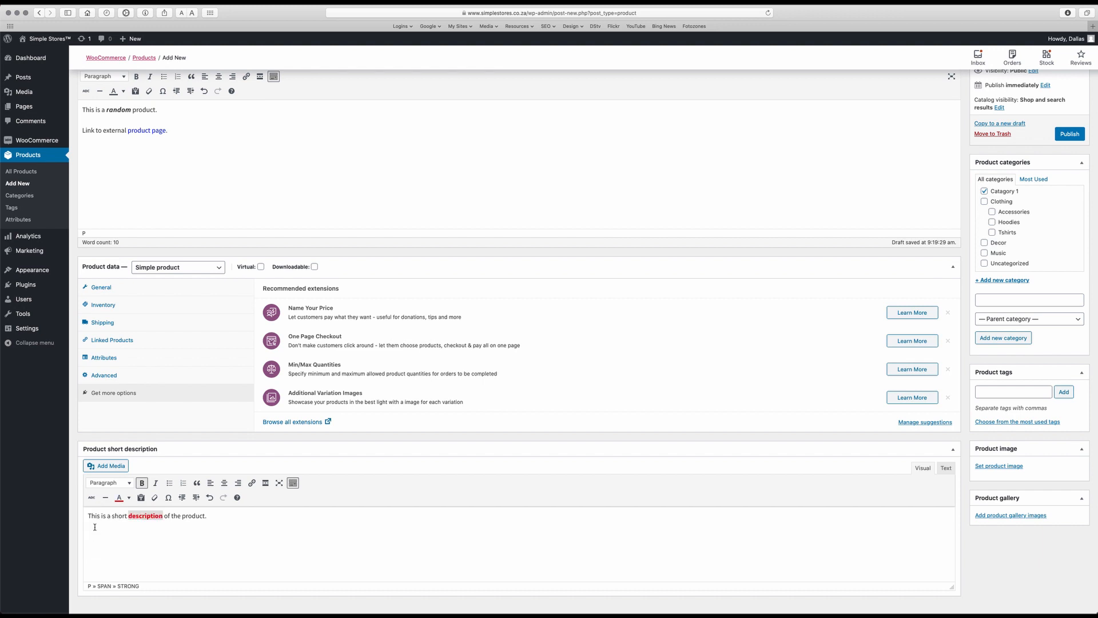
click(220, 517)
Add the product tags electronics, camera and Yashica
scroll(615, 429, down, 1)
scroll(615, 429, up, 1)
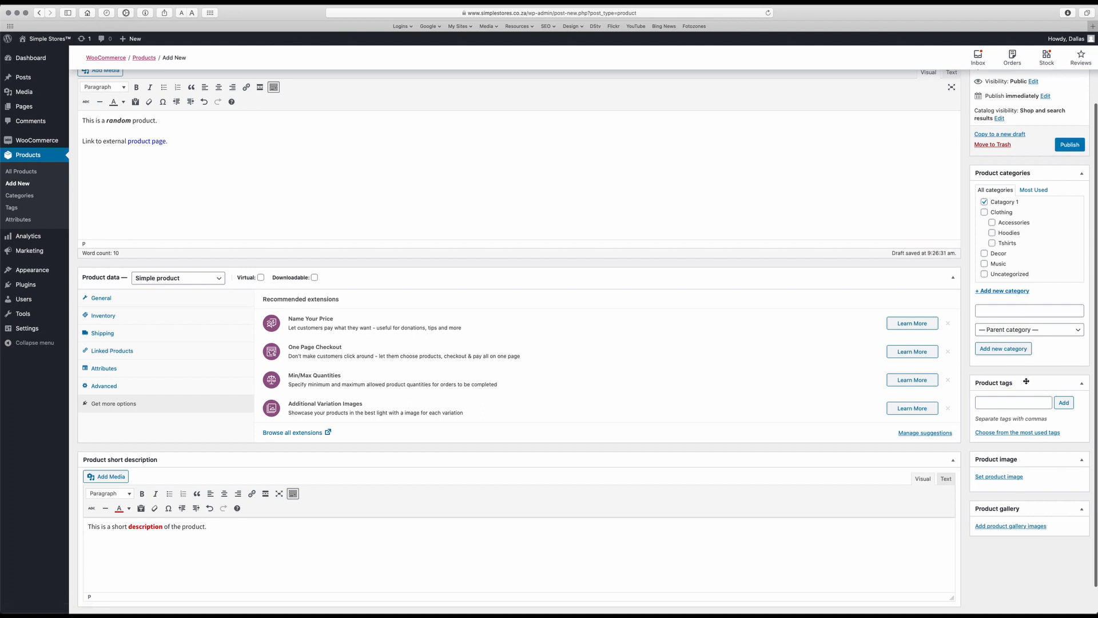
click(1010, 401)
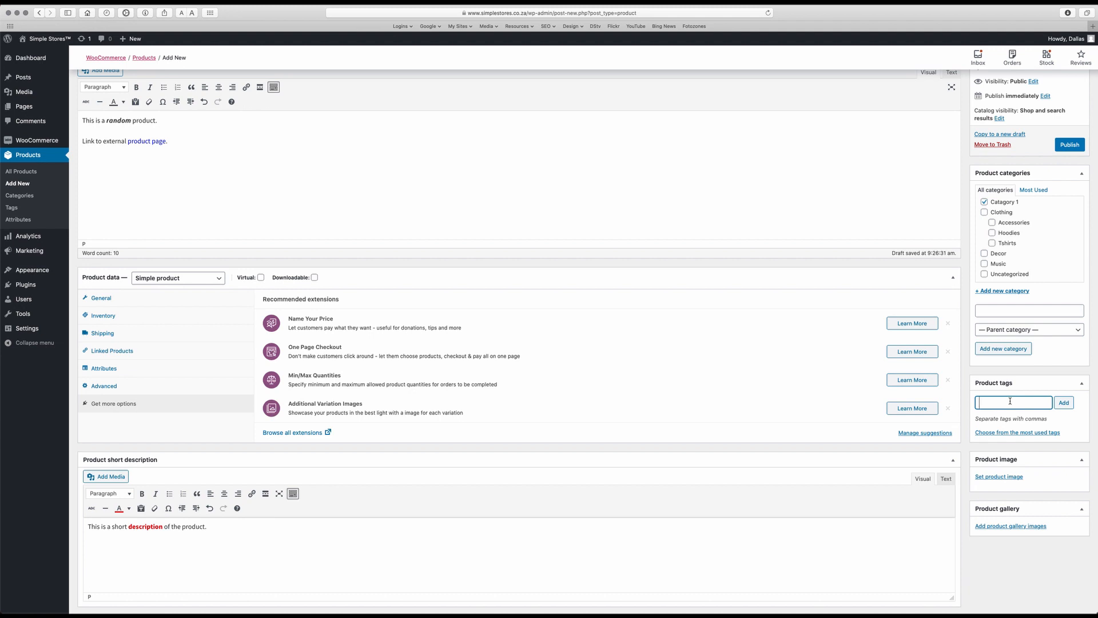
text(electronics)
text(,)
text( camera,)
text(Ya)
text(shica)
text(,)
click(1063, 403)
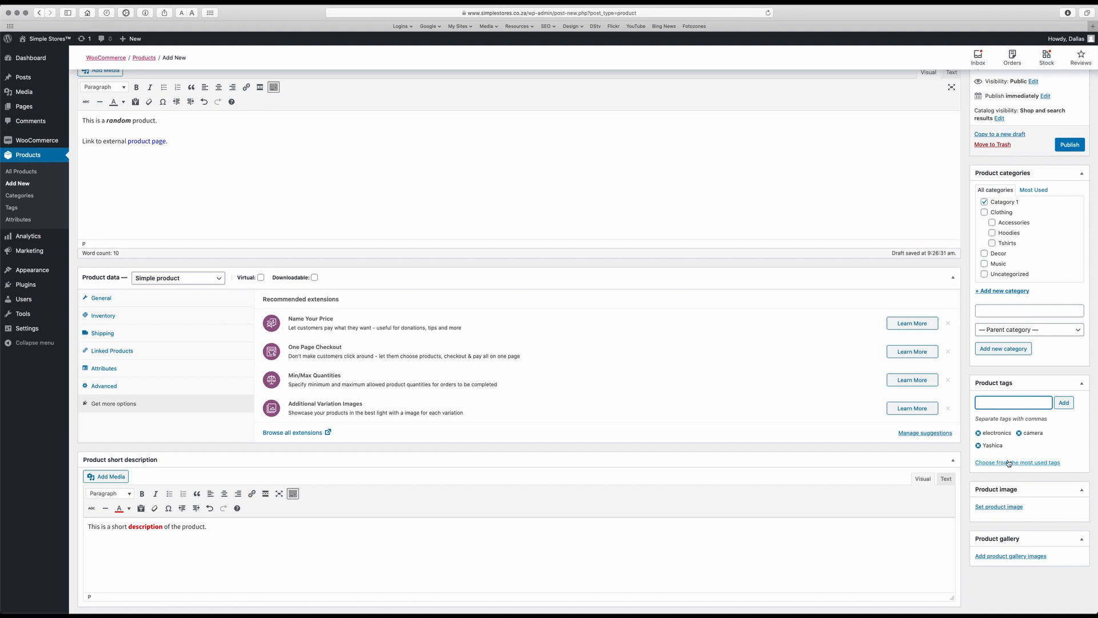
Upload DALL0032.jpg from the Product Photos folder in Pictures for use as the product image
scroll(1030, 488, down, 1)
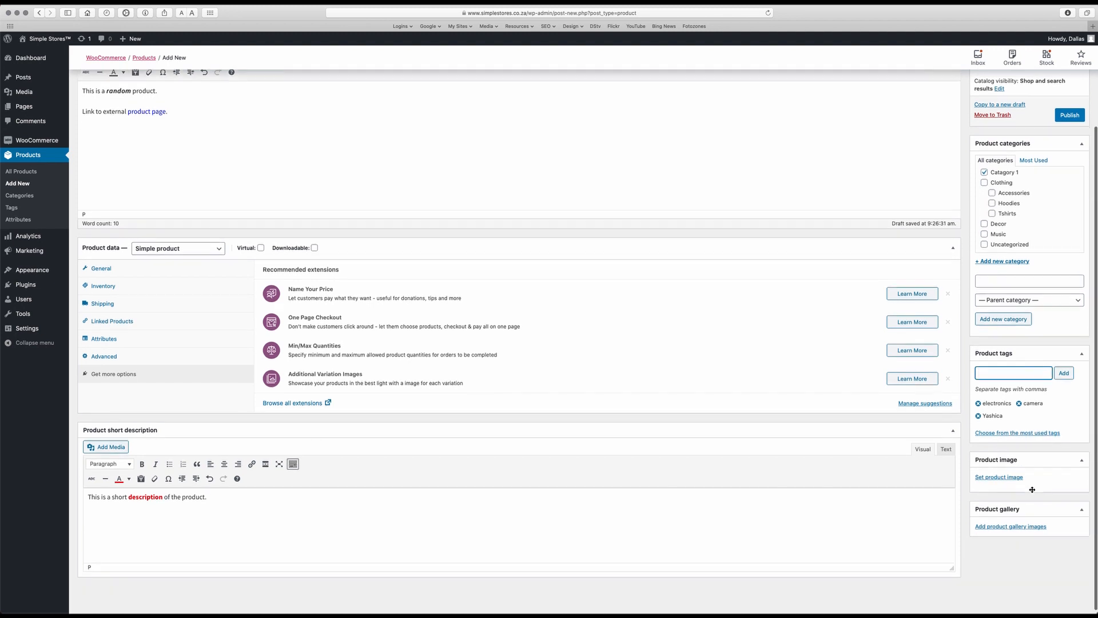
click(999, 478)
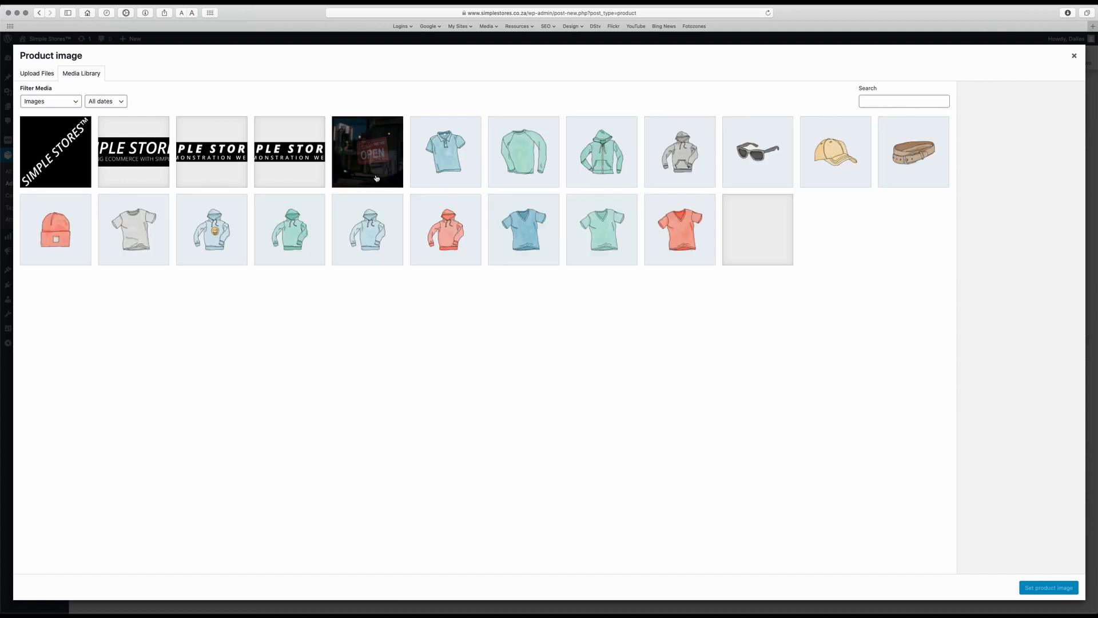
click(40, 76)
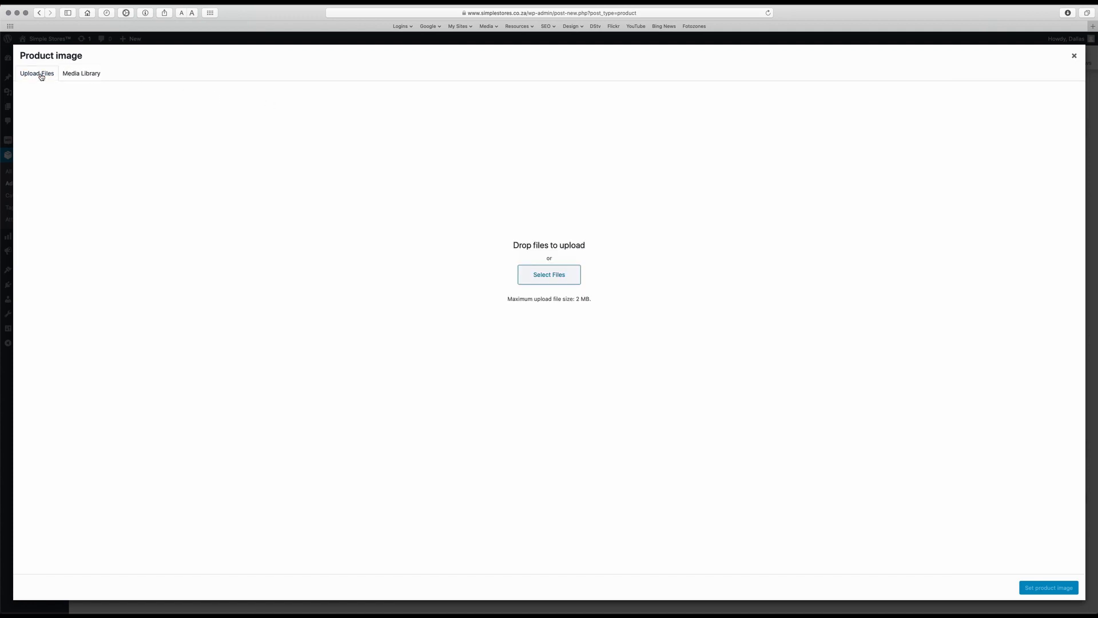
click(556, 278)
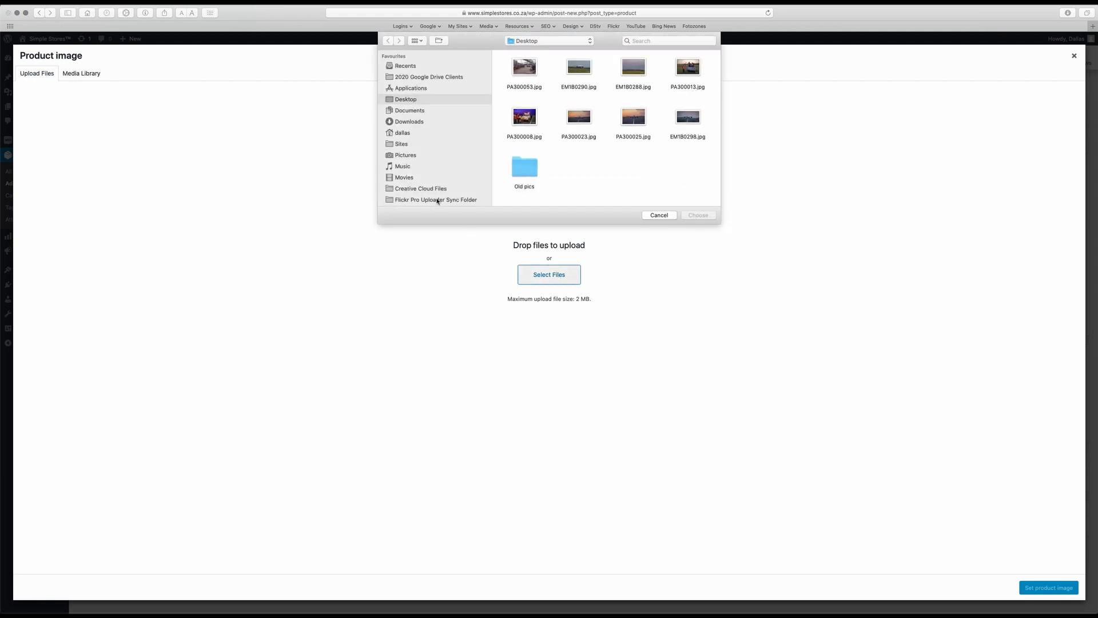
click(404, 156)
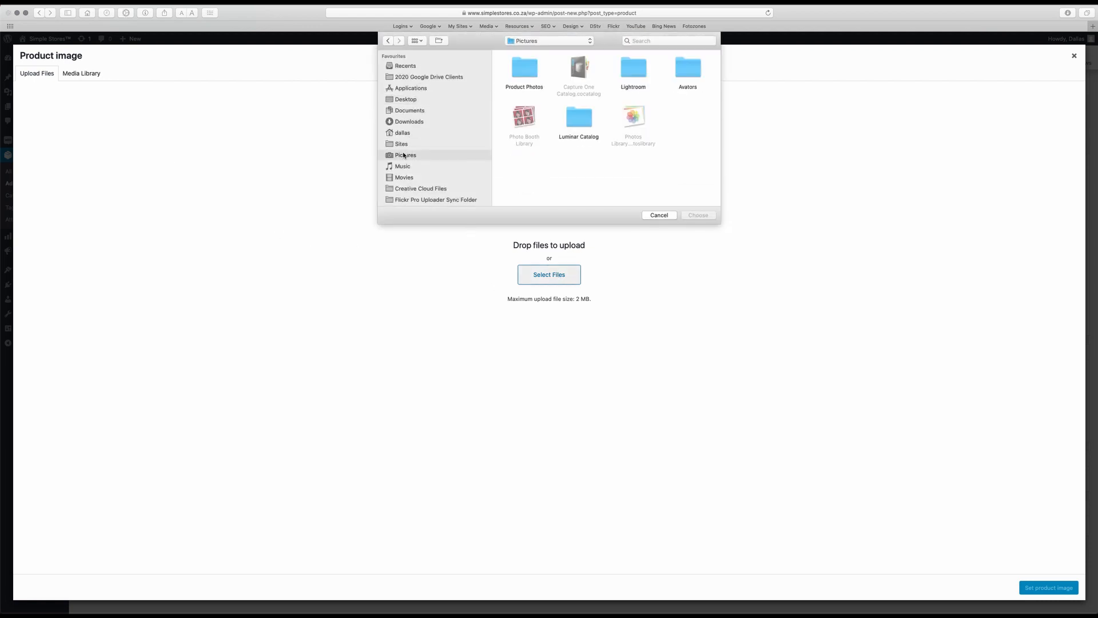
double_click(528, 75)
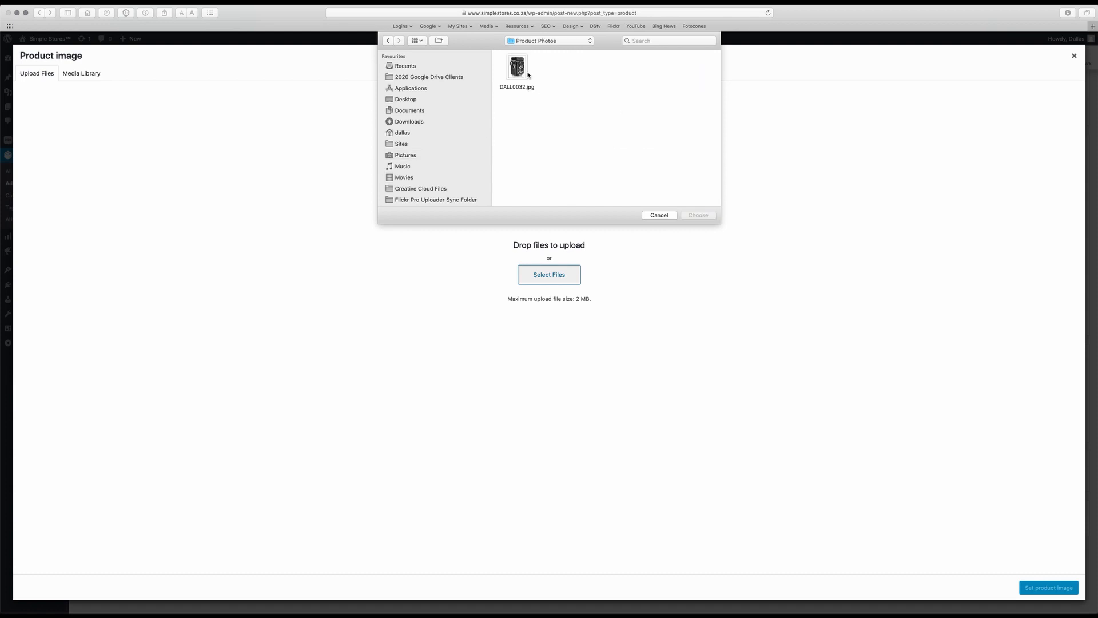
click(516, 68)
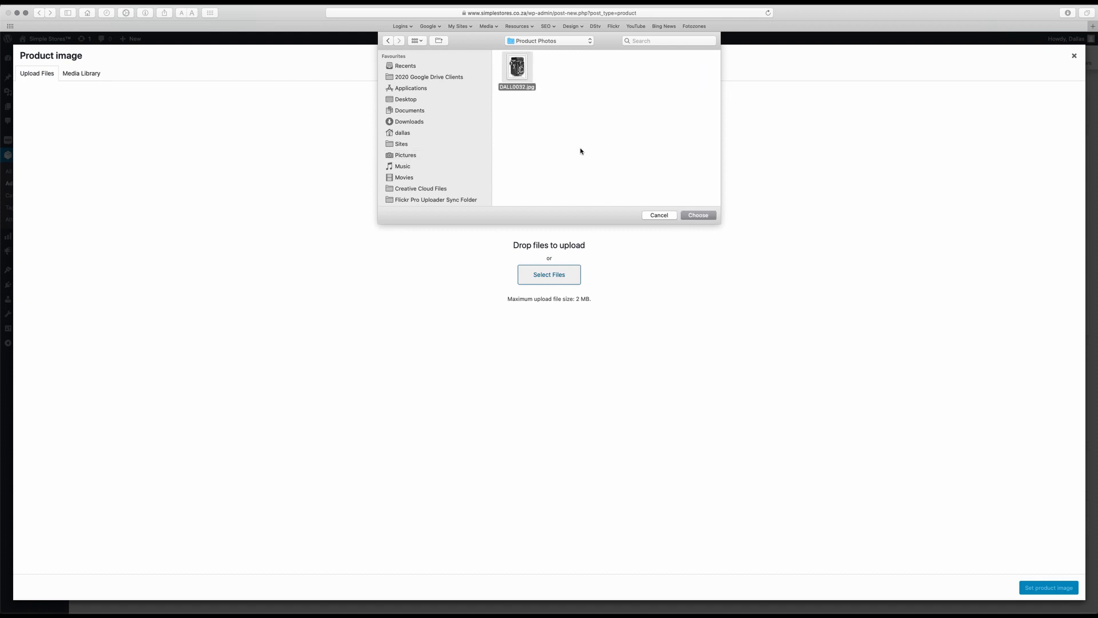
click(699, 215)
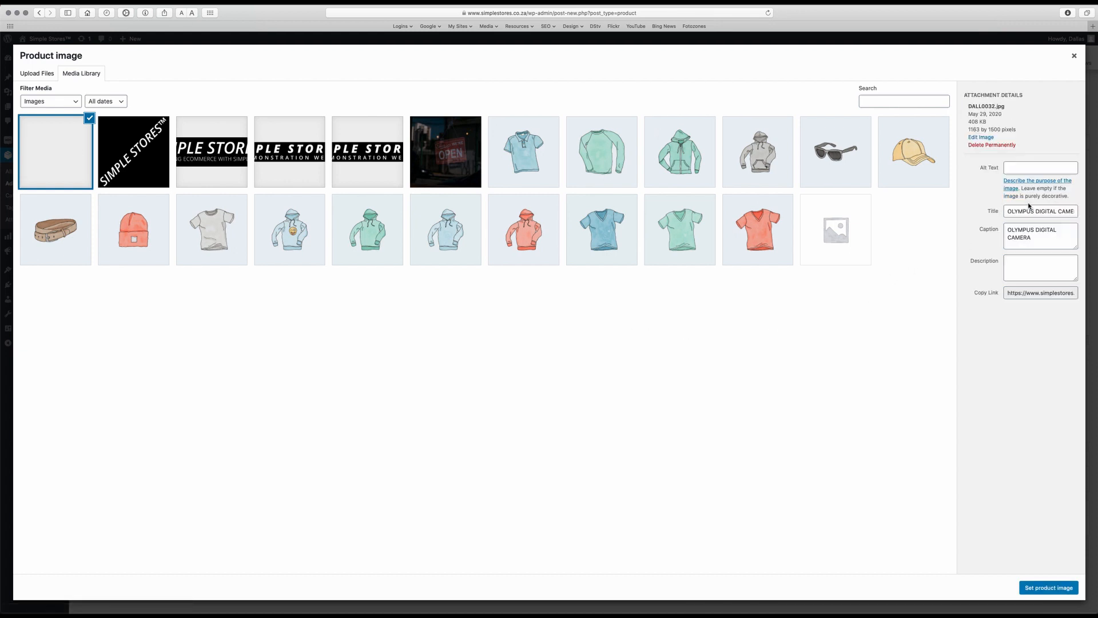
Set the uploaded camera photo as the product image with alt text "product 1" and an empty title and caption
click(1022, 177)
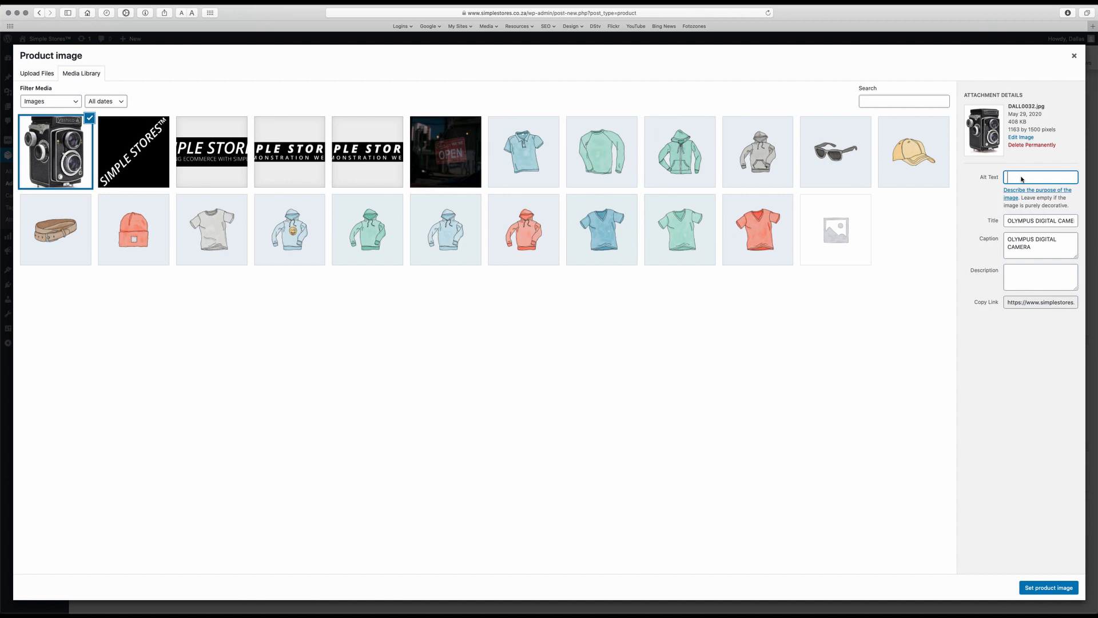
text(product 1)
triple_click(1007, 222)
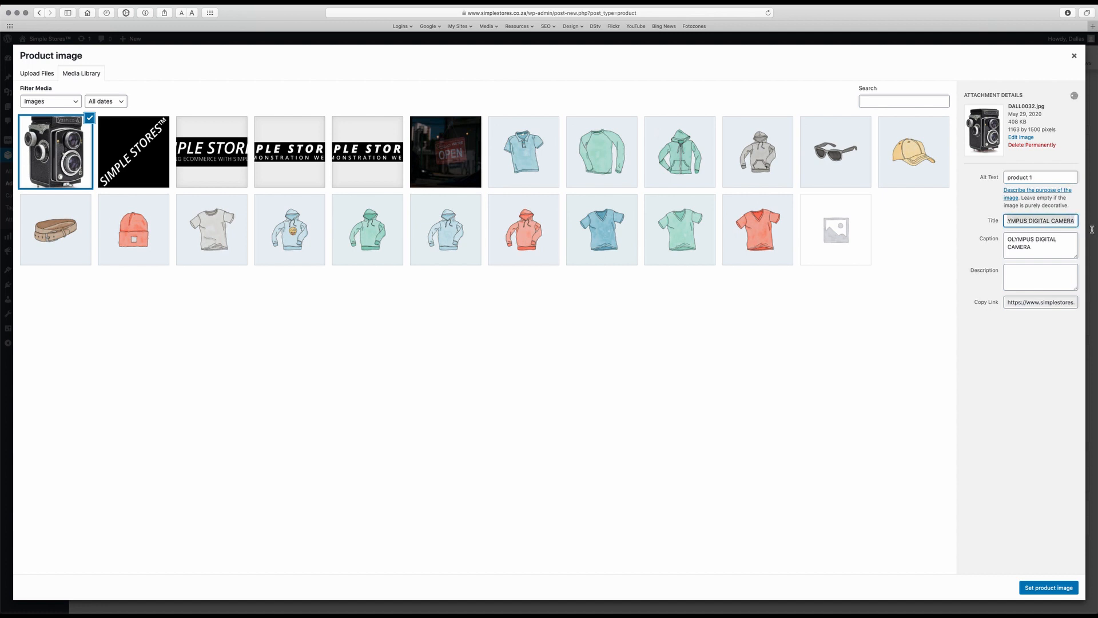
key(BackSpace)
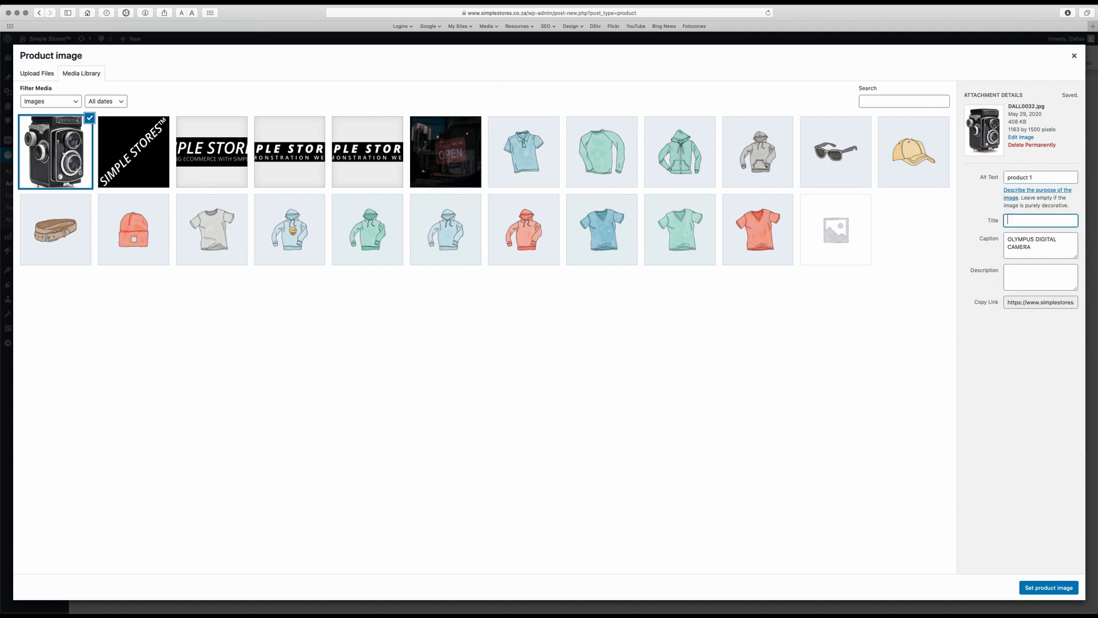
triple_click(1009, 242)
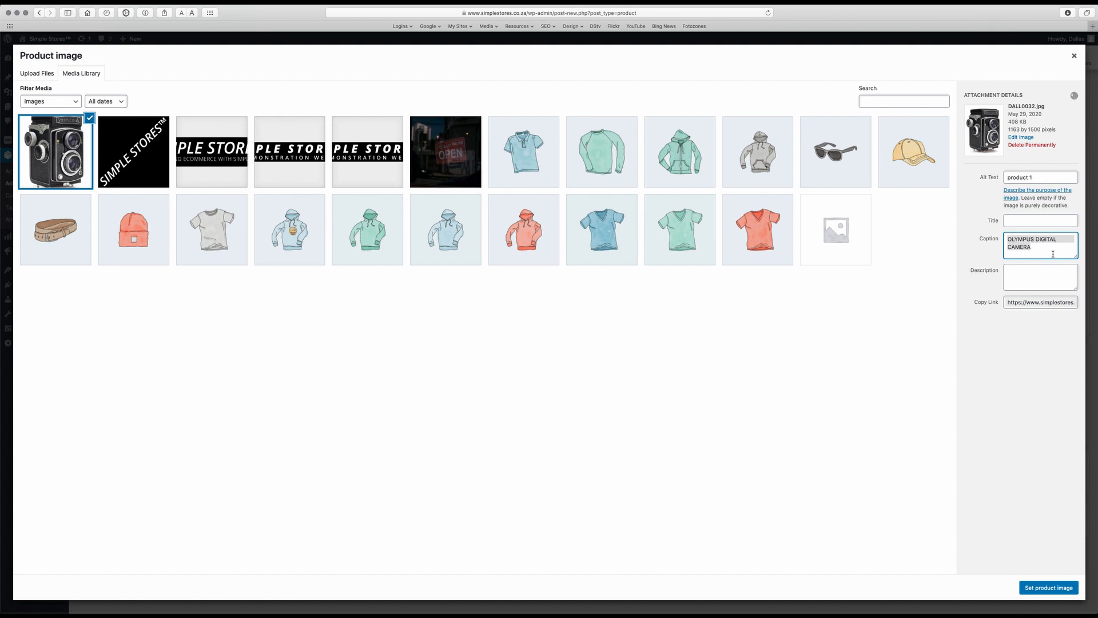
key(BackSpace)
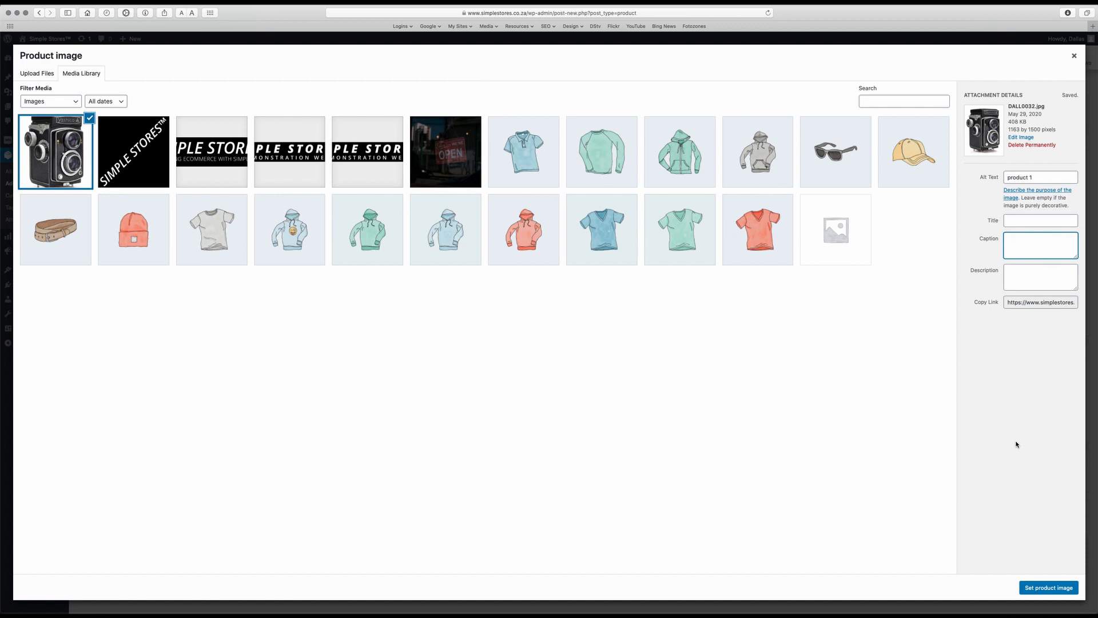
click(1043, 588)
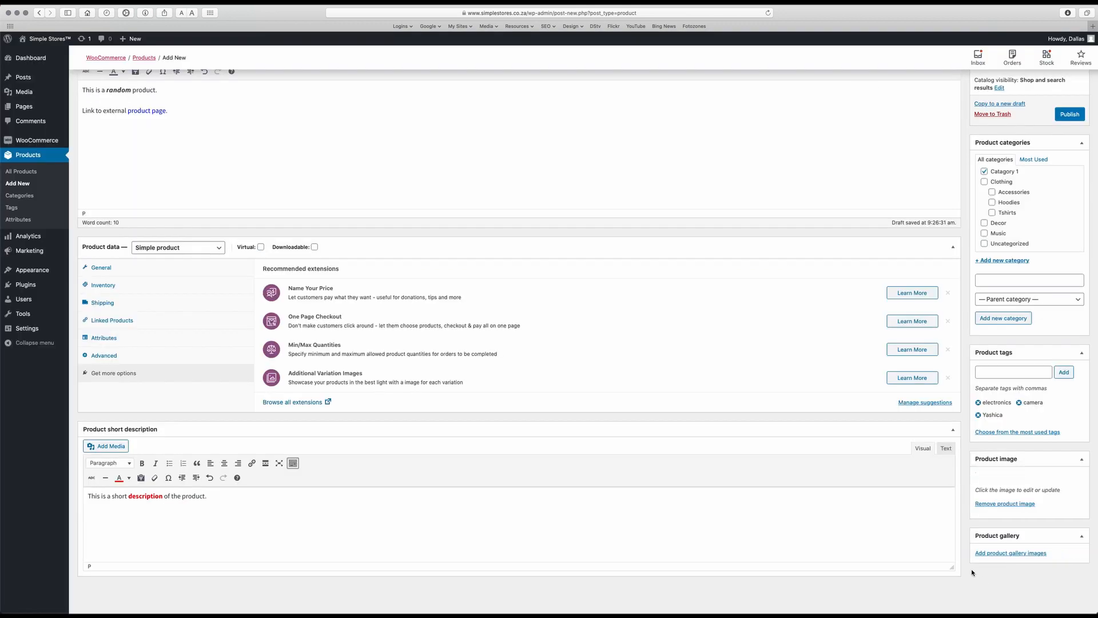
Check the product image on the edit page and publish the product
scroll(971, 570, down, 3)
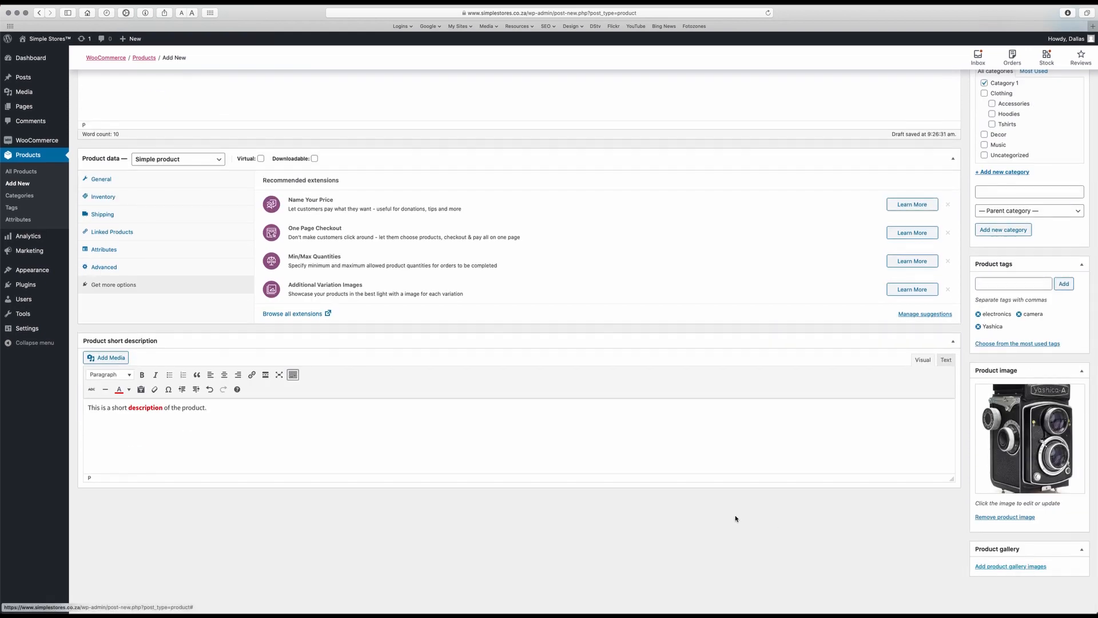
scroll(658, 306, up, 7)
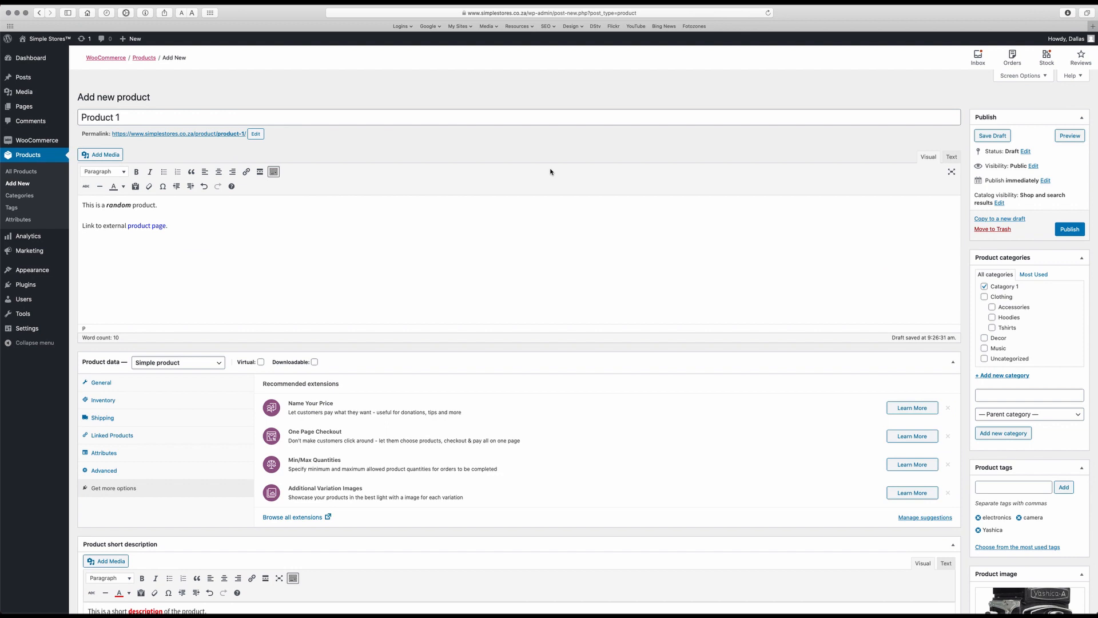
click(1070, 230)
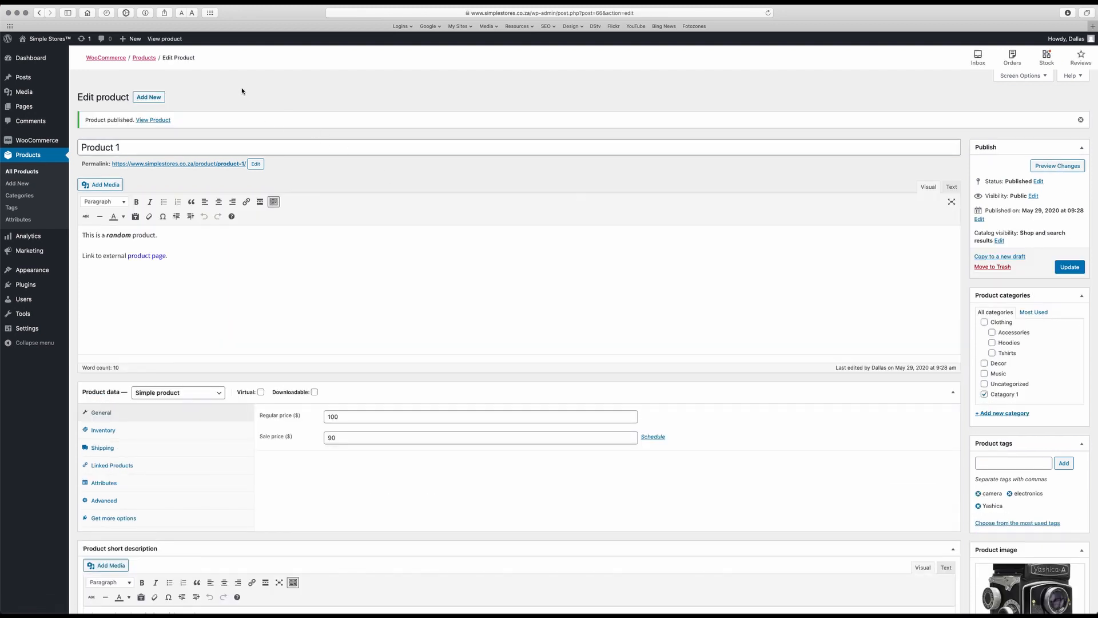
Open the storefront in a new tab and view the page of Product 1 from the New In section
super+click(43, 41)
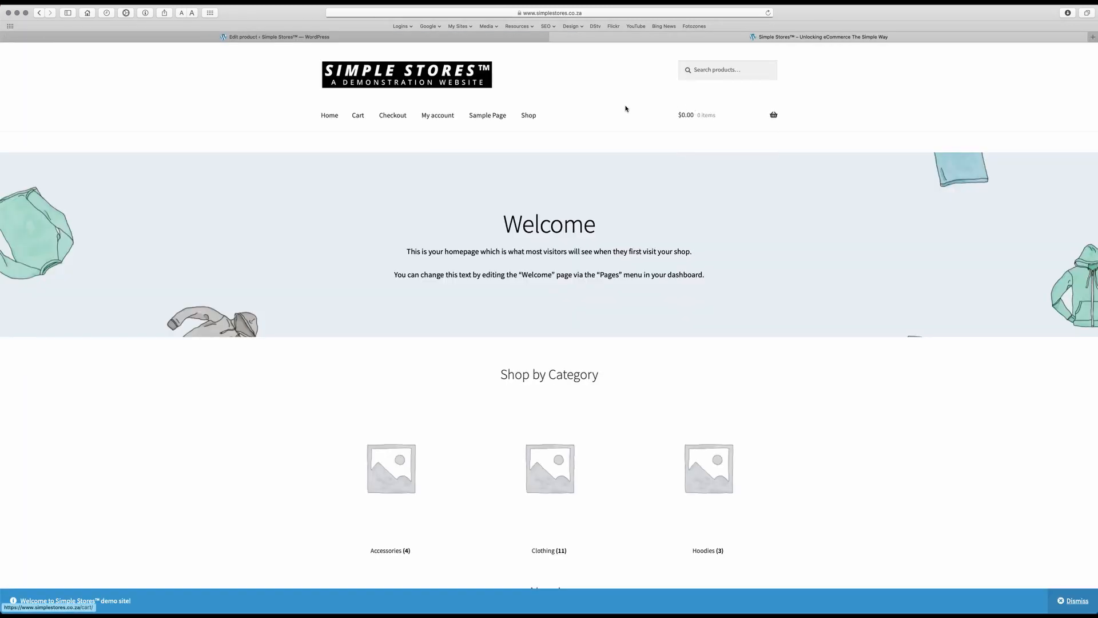
right_click(194, 118)
click(203, 136)
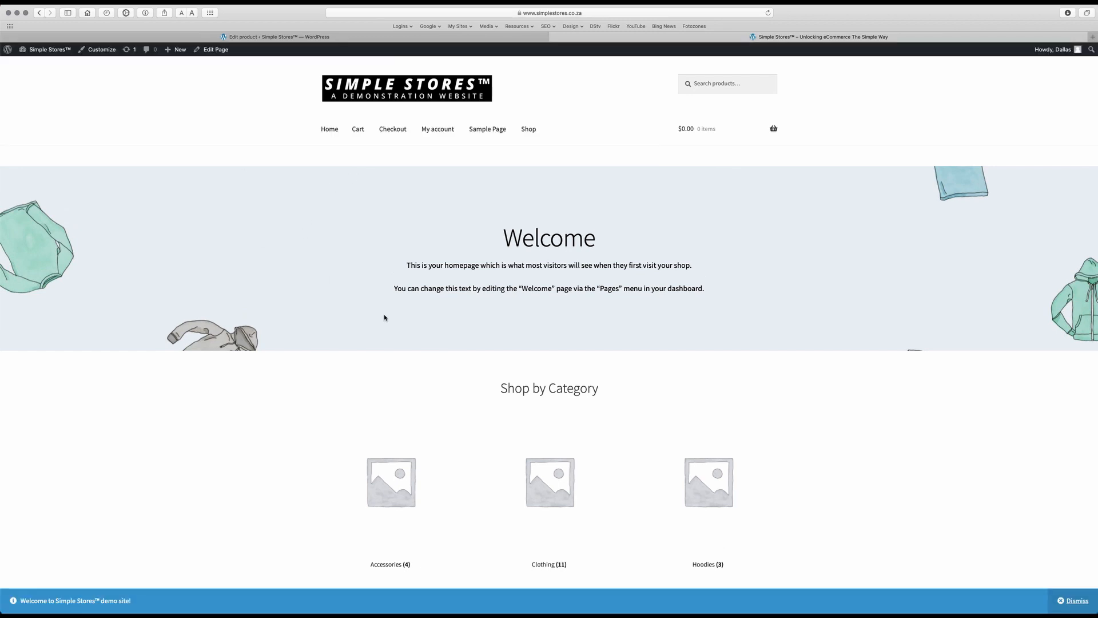
scroll(385, 318, down, 3)
scroll(385, 318, down, 5)
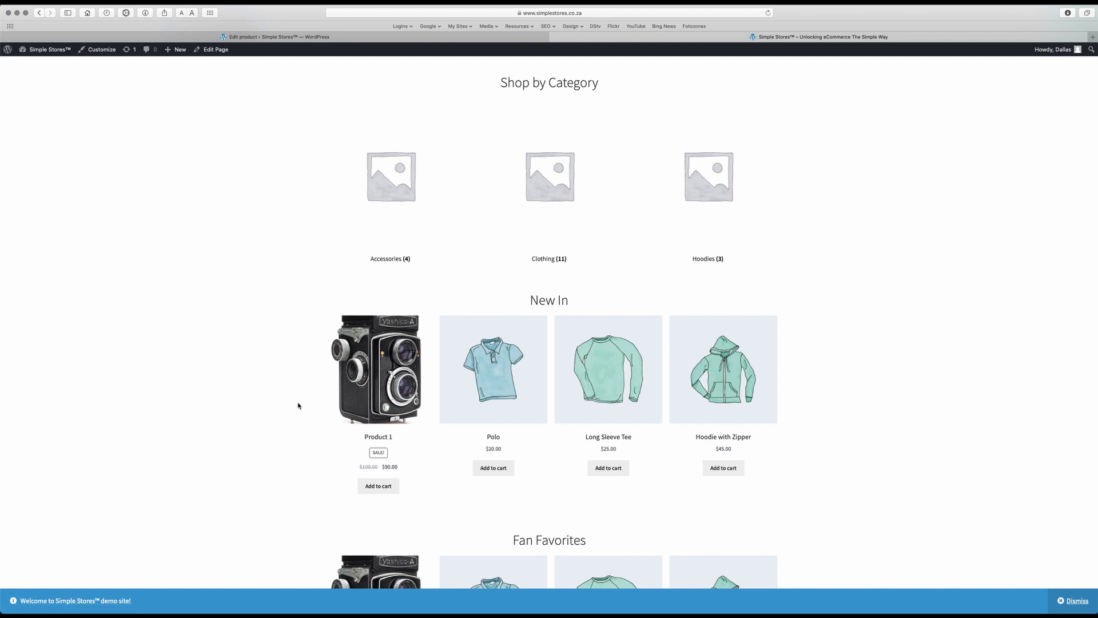
click(383, 382)
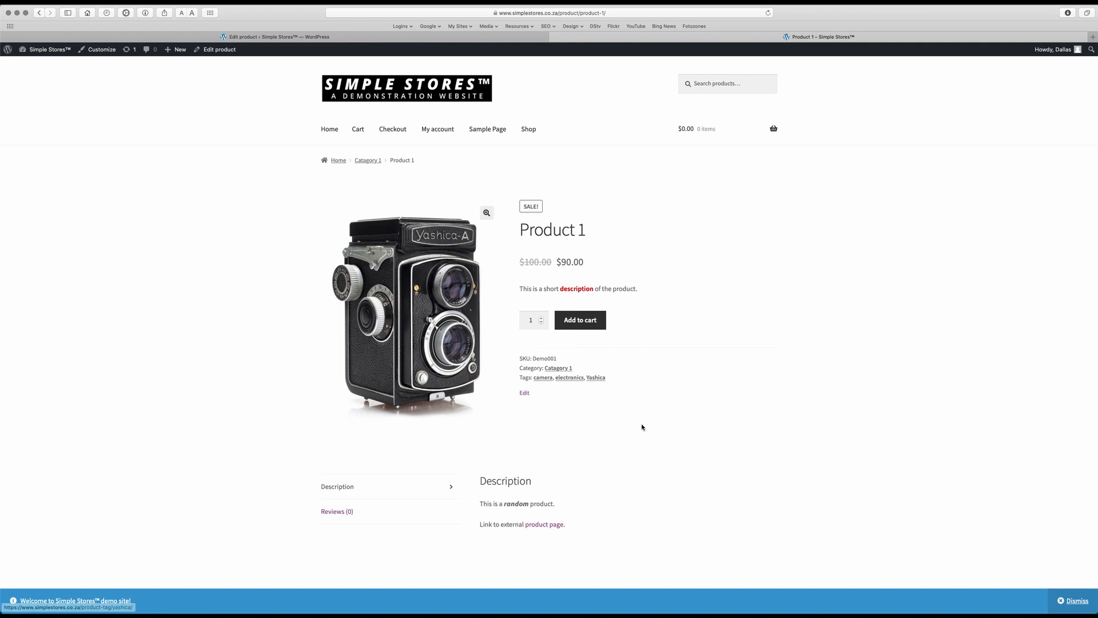
Test the external "product page" link in the product's description and return to review the product page
scroll(641, 426, down, 3)
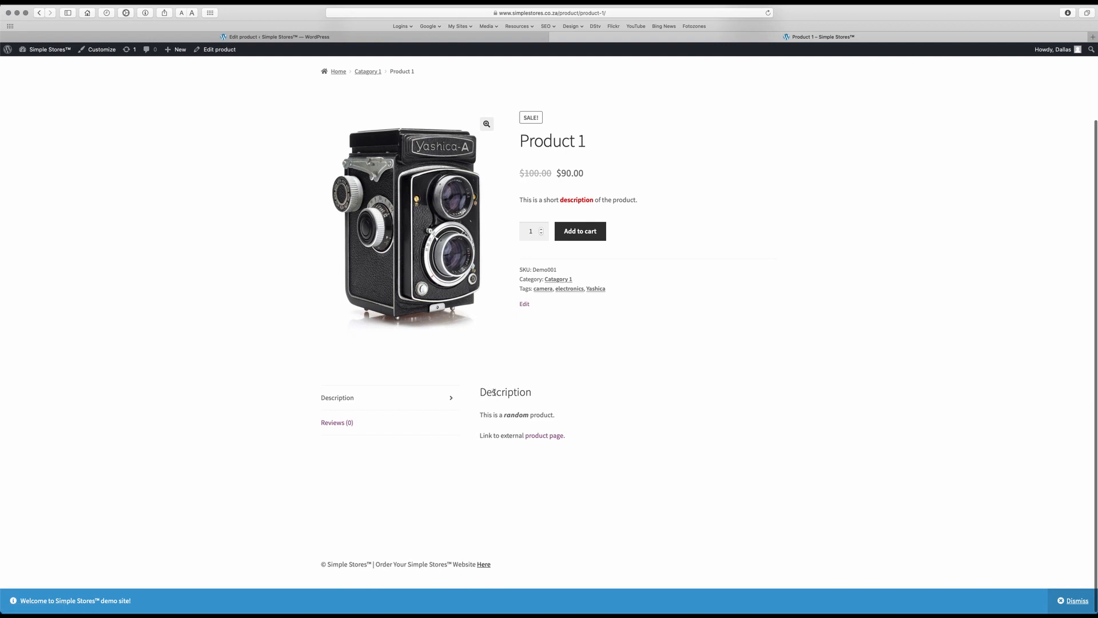
click(540, 437)
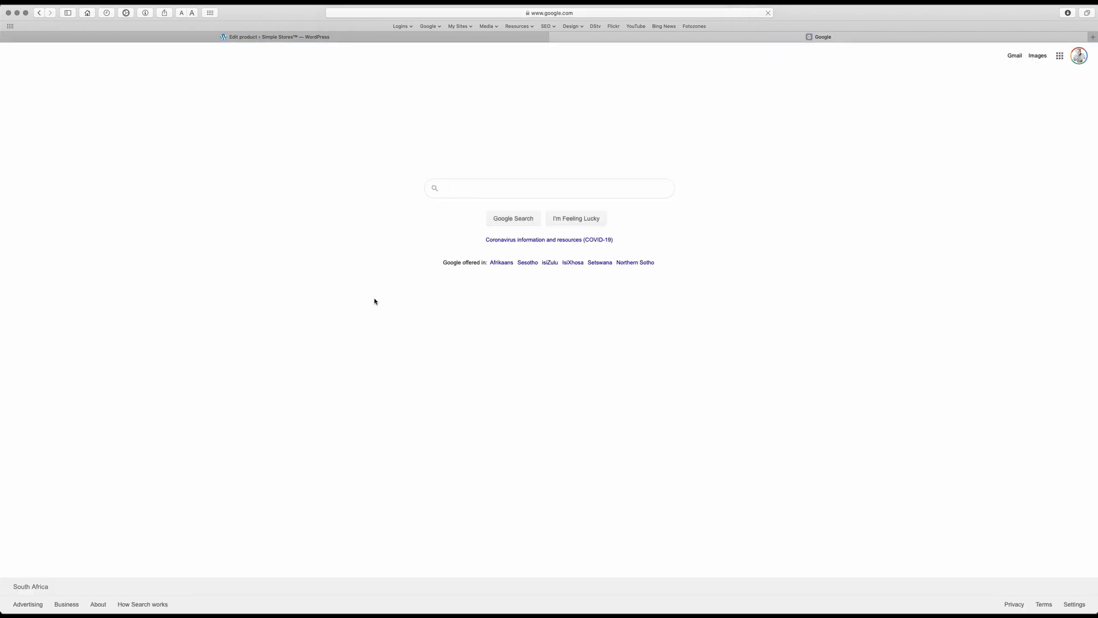
scroll(375, 301, left, 5)
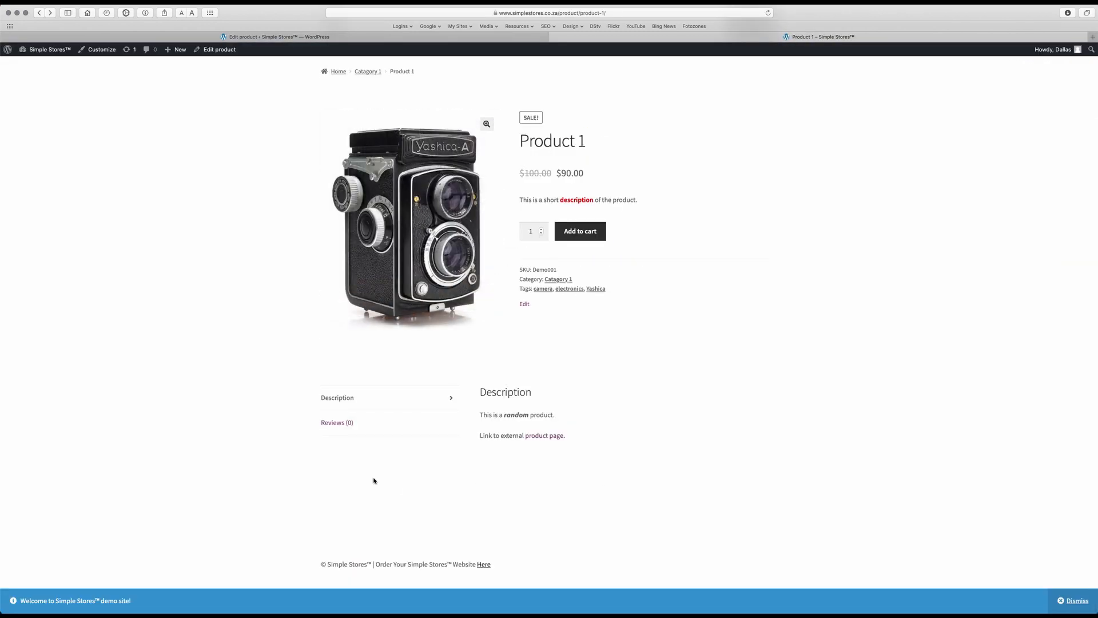
scroll(369, 477, up, 1)
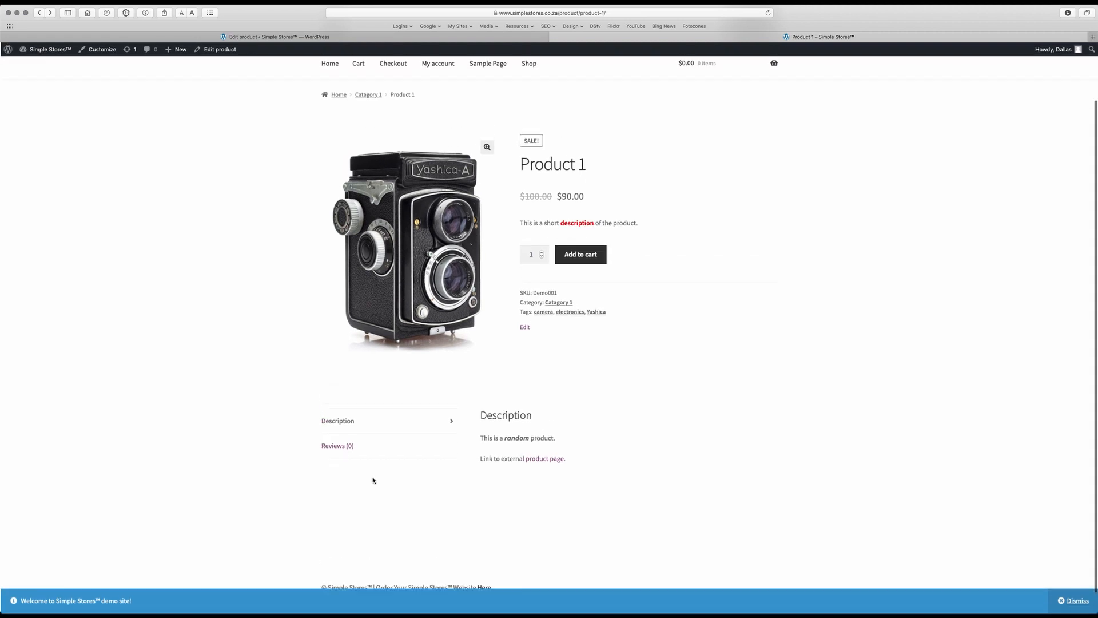
scroll(304, 406, up, 3)
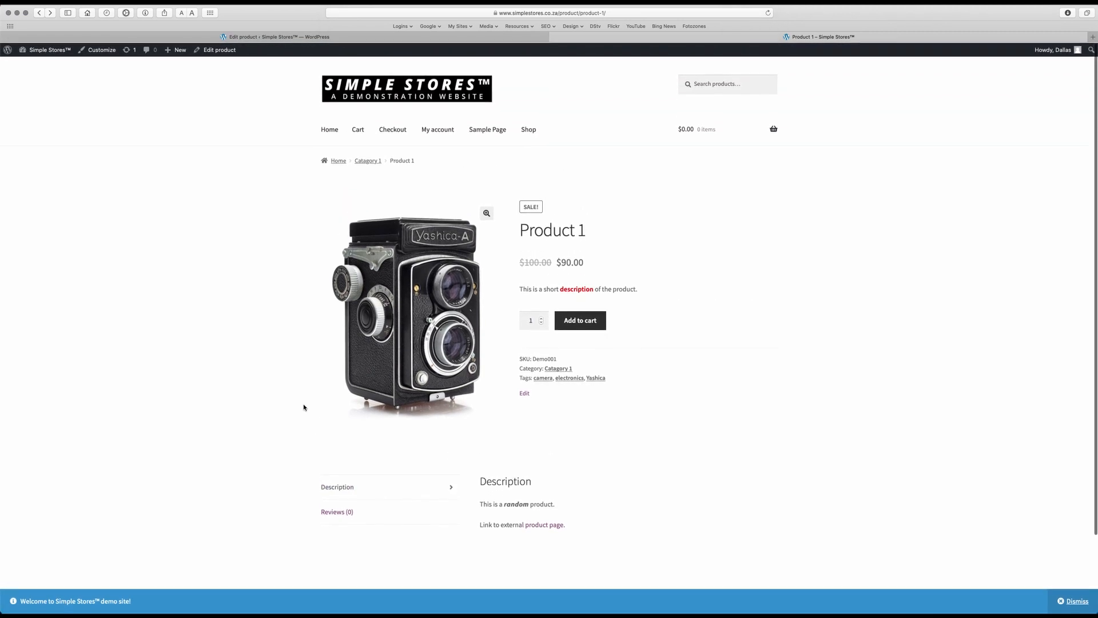